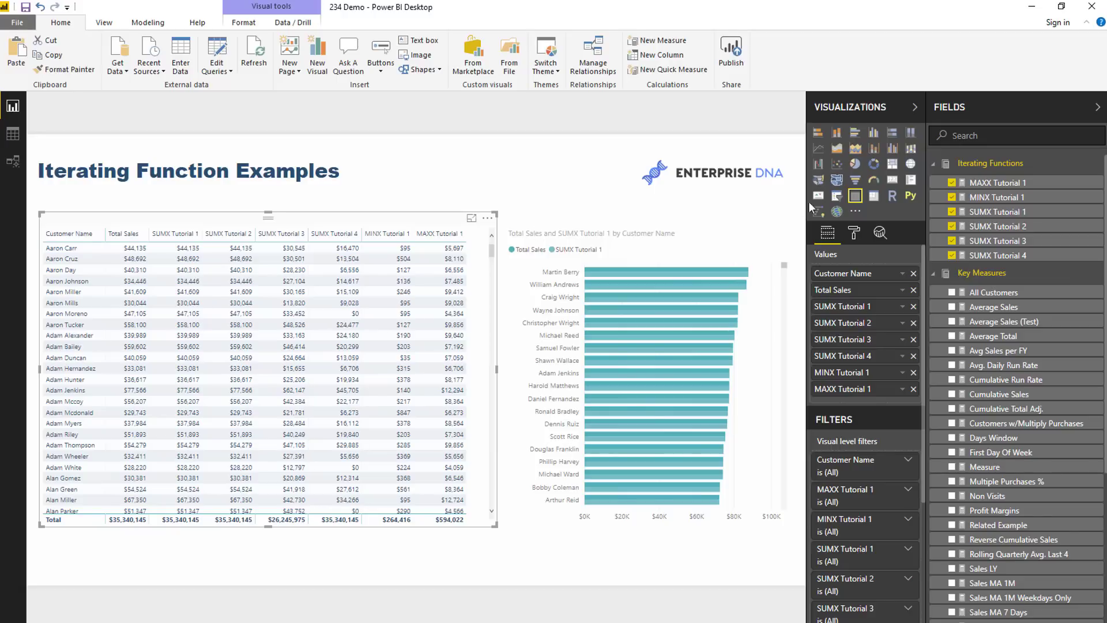
Step: Open the SUMX Tutorial 2 measure's formula and highlight its Sales table argument and the Quantity times related Current Price expression
{"action": "left_click", "coordinate": [1025, 213]}
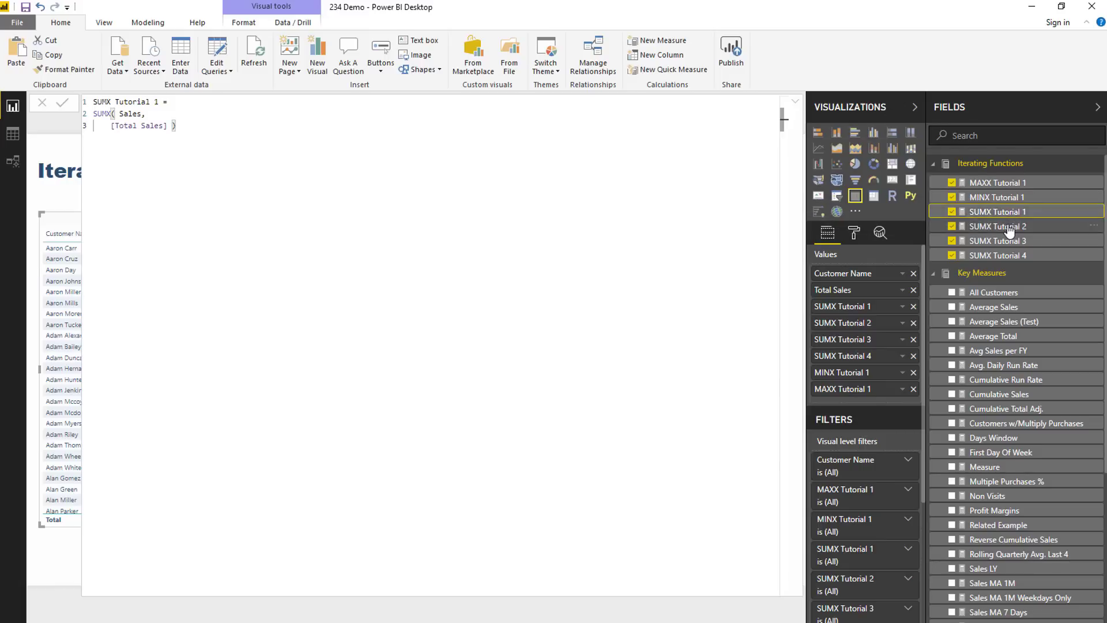
{"action": "left_click", "coordinate": [1002, 226]}
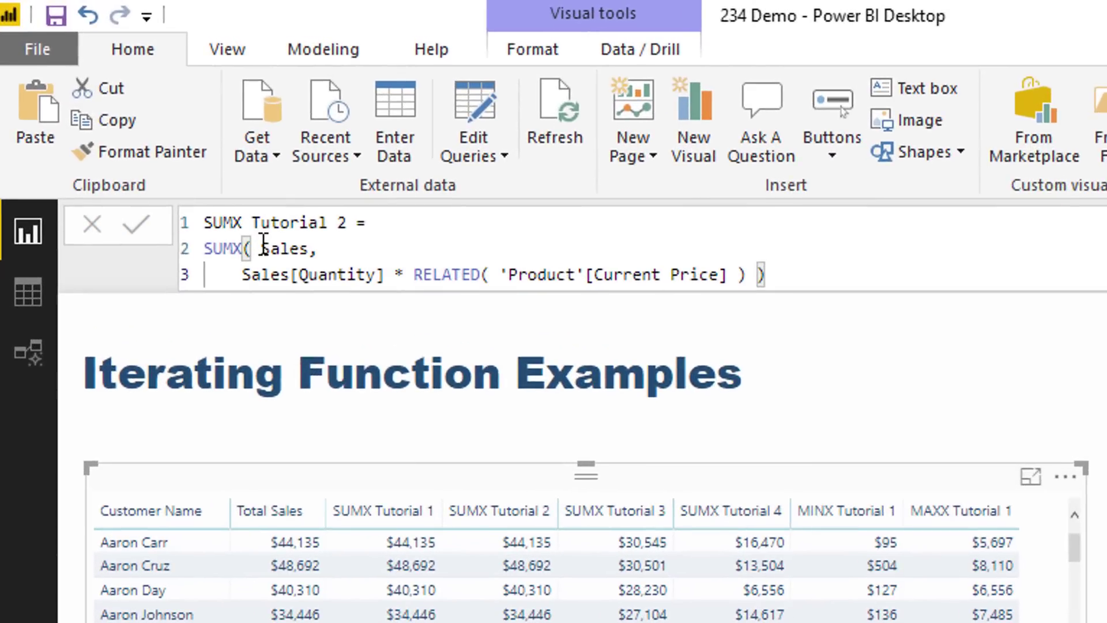
{"action": "left_click_drag", "start_coordinate": [120, 114], "coordinate": [146, 113]}
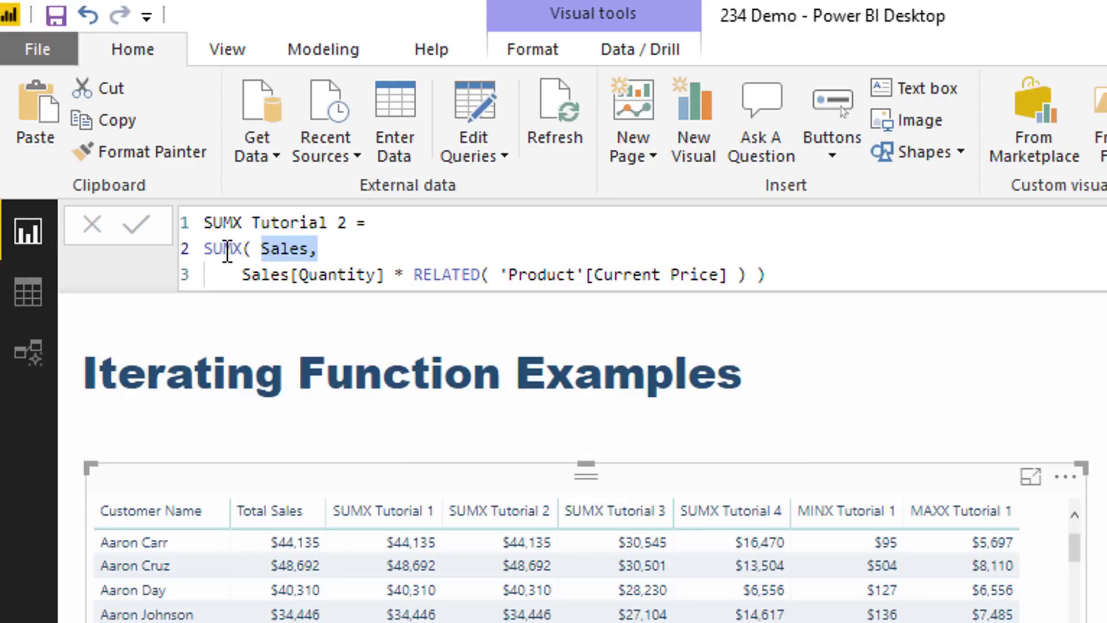
{"action": "left_click", "coordinate": [261, 248]}
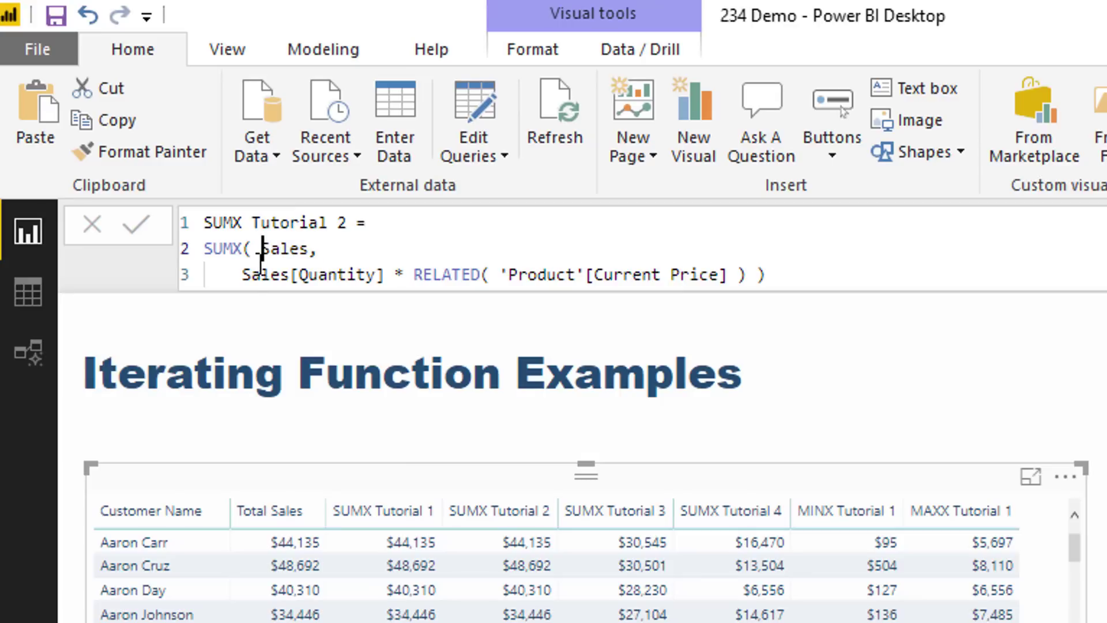
{"action": "left_click_drag", "start_coordinate": [242, 275], "coordinate": [775, 282]}
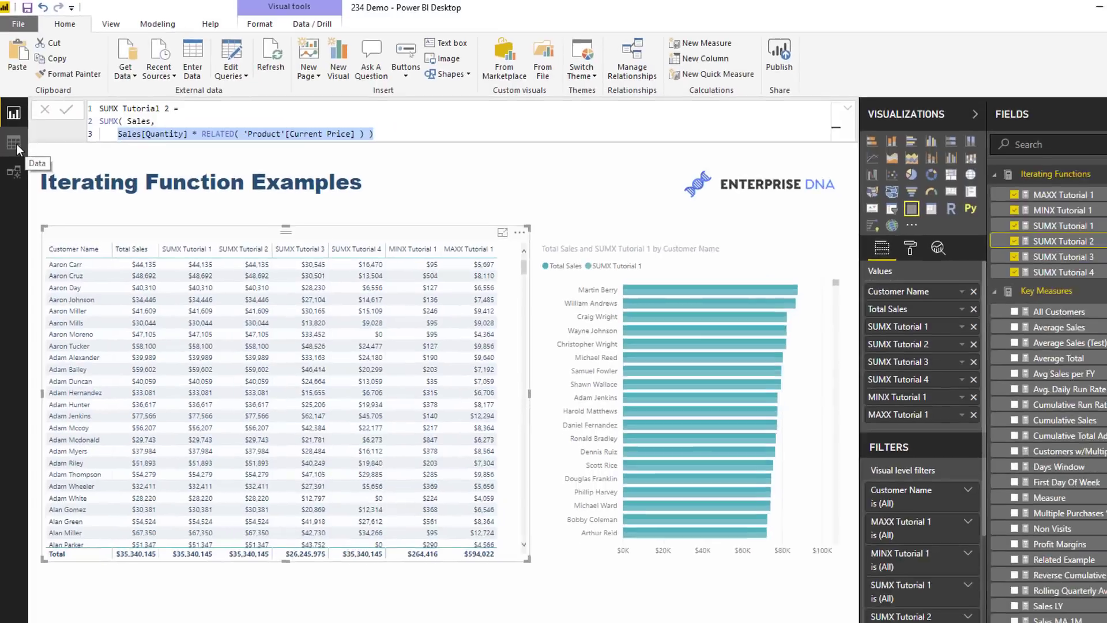
Step: Inspect the Quantity column in the Sales table's data and the Current Price column in the Product table's data
{"action": "left_click", "coordinate": [23, 293]}
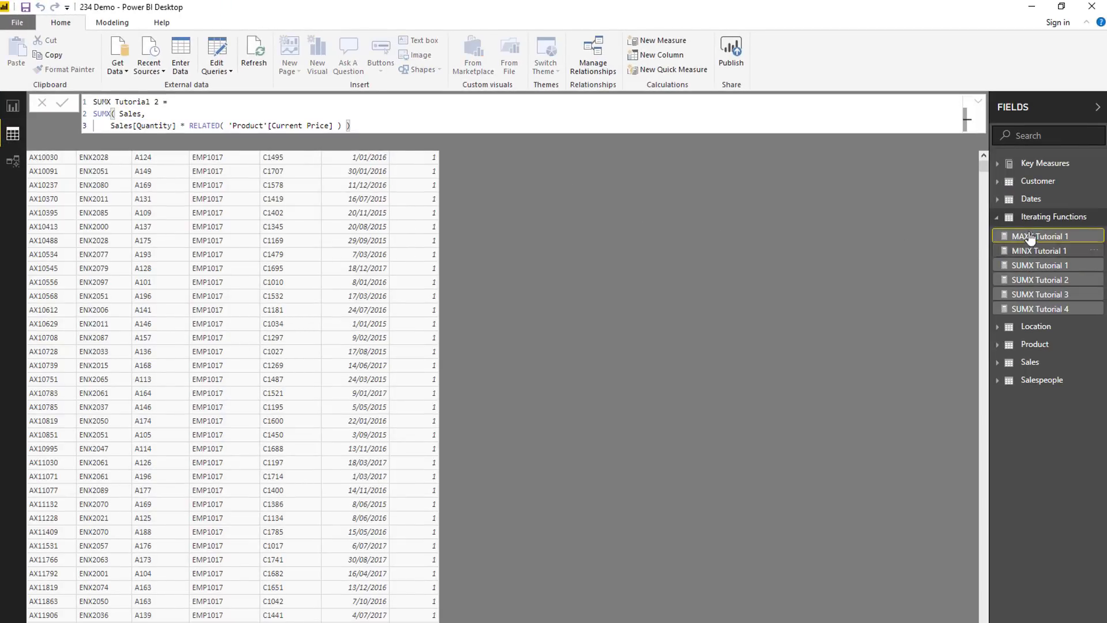
{"action": "left_click", "coordinate": [1030, 362]}
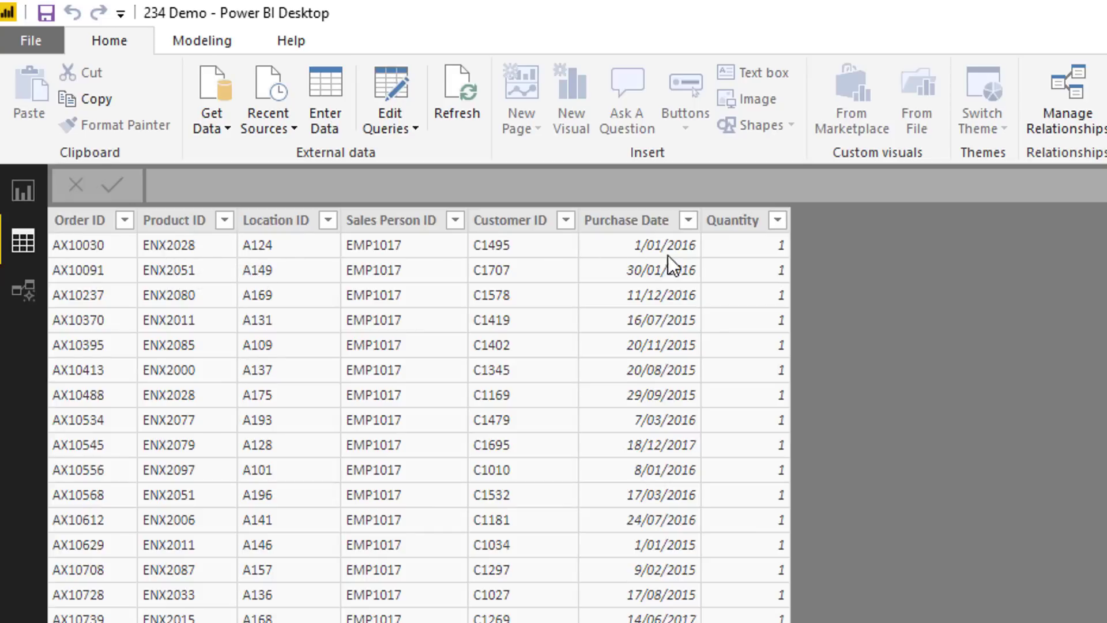
{"action": "left_click", "coordinate": [740, 233]}
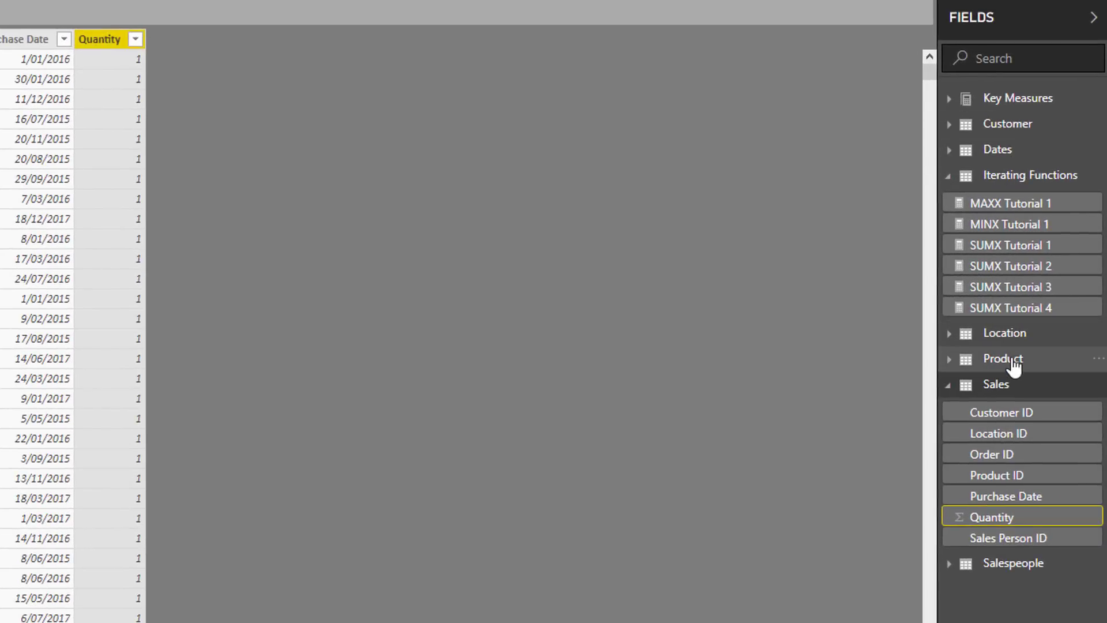
{"action": "left_click", "coordinate": [1003, 358]}
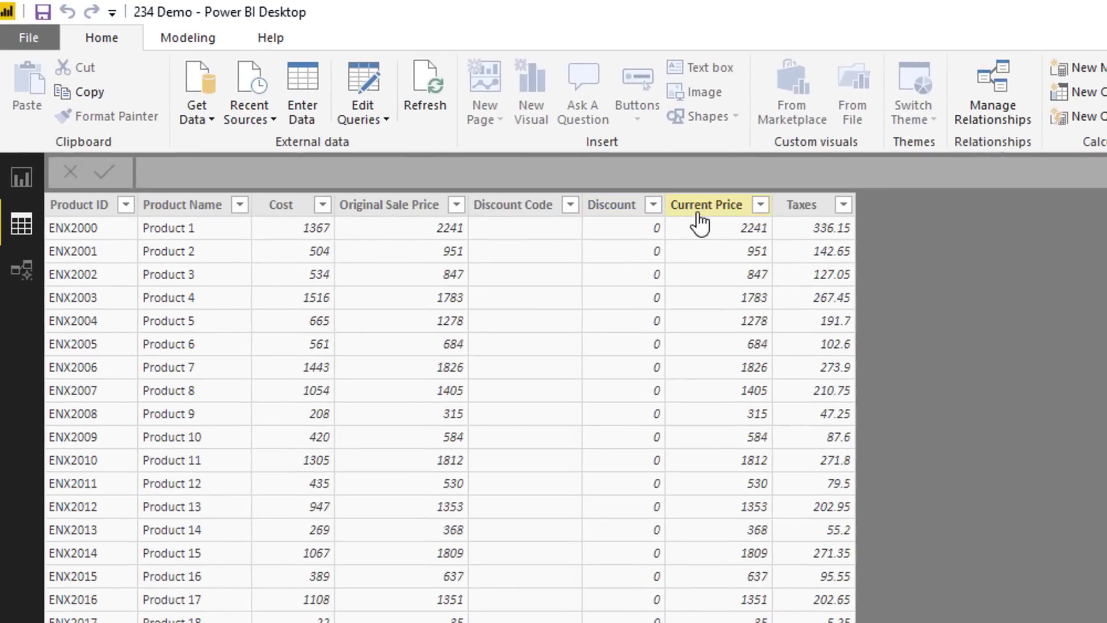
{"action": "left_click", "coordinate": [701, 207]}
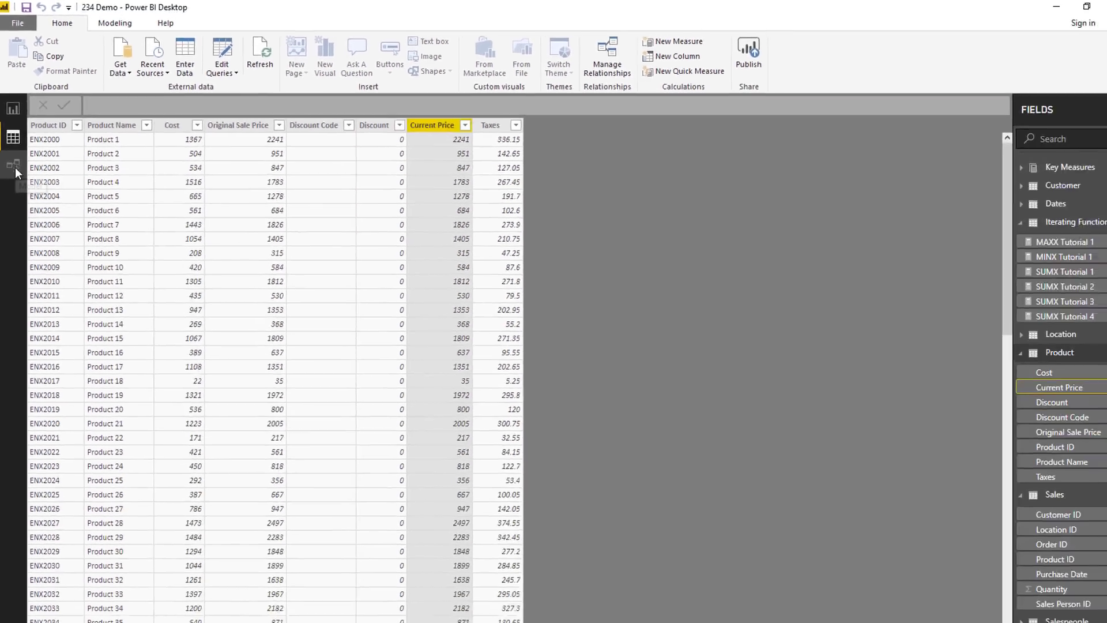
Step: Examine the data model's relationships, focusing on how the Product table connects to the Sales table
{"action": "left_click", "coordinate": [21, 269]}
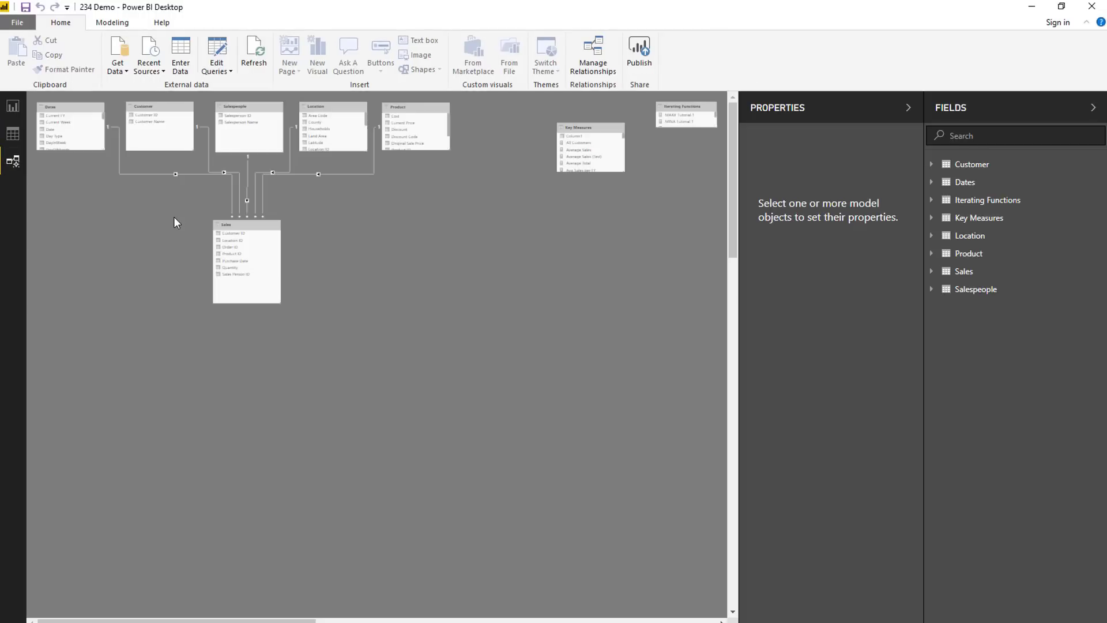
{"action": "scroll", "coordinate": [175, 216], "scroll_direction": "up", "scroll_amount": 5}
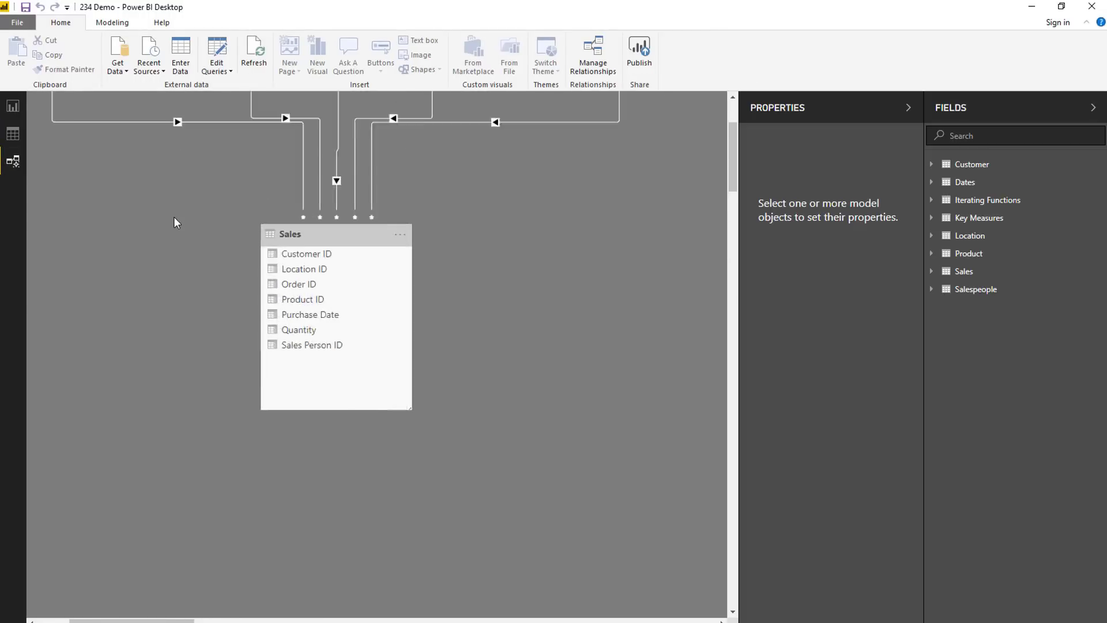
{"action": "scroll", "coordinate": [230, 274], "scroll_direction": "down", "scroll_amount": 4}
{"action": "scroll", "coordinate": [230, 275], "scroll_direction": "down", "scroll_amount": 3}
{"action": "scroll", "coordinate": [231, 275], "scroll_direction": "down", "scroll_amount": 2}
{"action": "scroll", "coordinate": [231, 275], "scroll_direction": "up", "scroll_amount": 1}
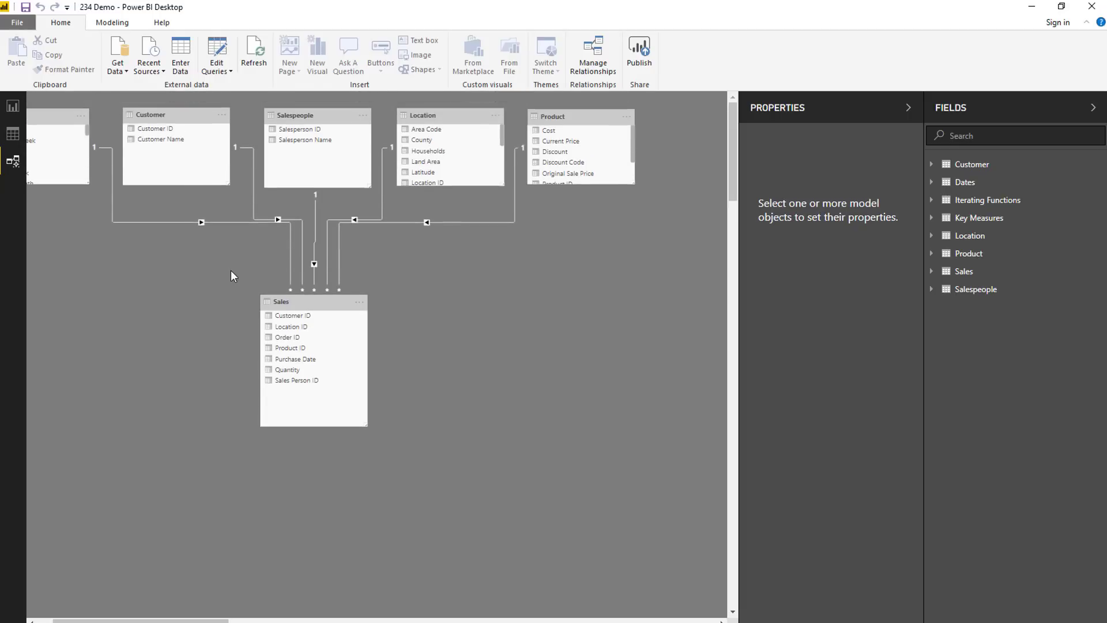
{"action": "left_click", "coordinate": [559, 117]}
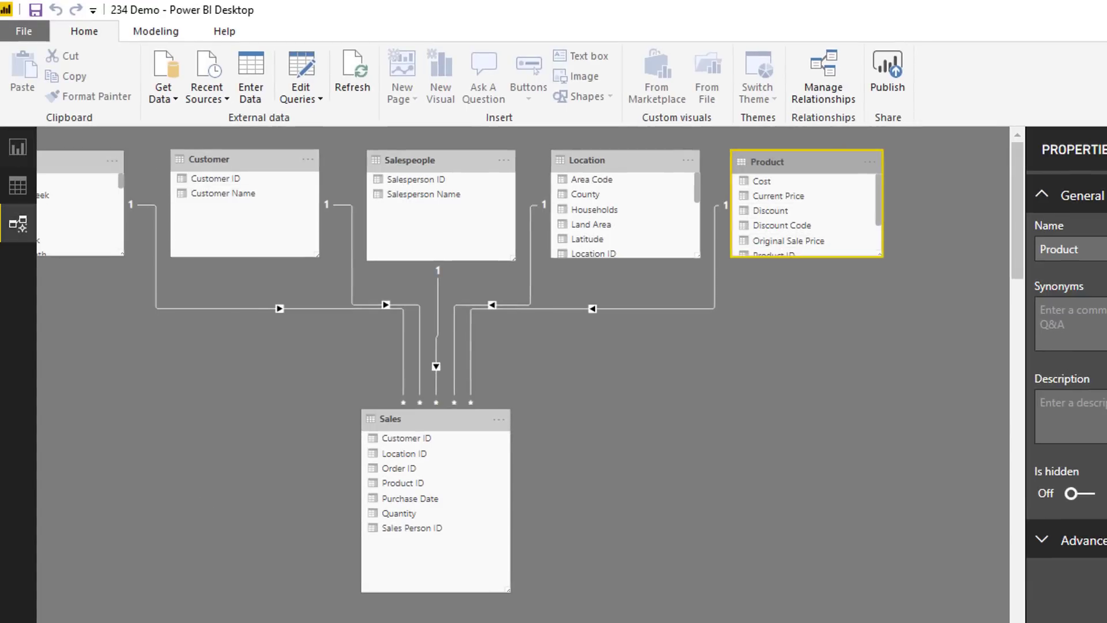
{"action": "scroll", "coordinate": [505, 369], "scroll_direction": "left", "scroll_amount": 3}
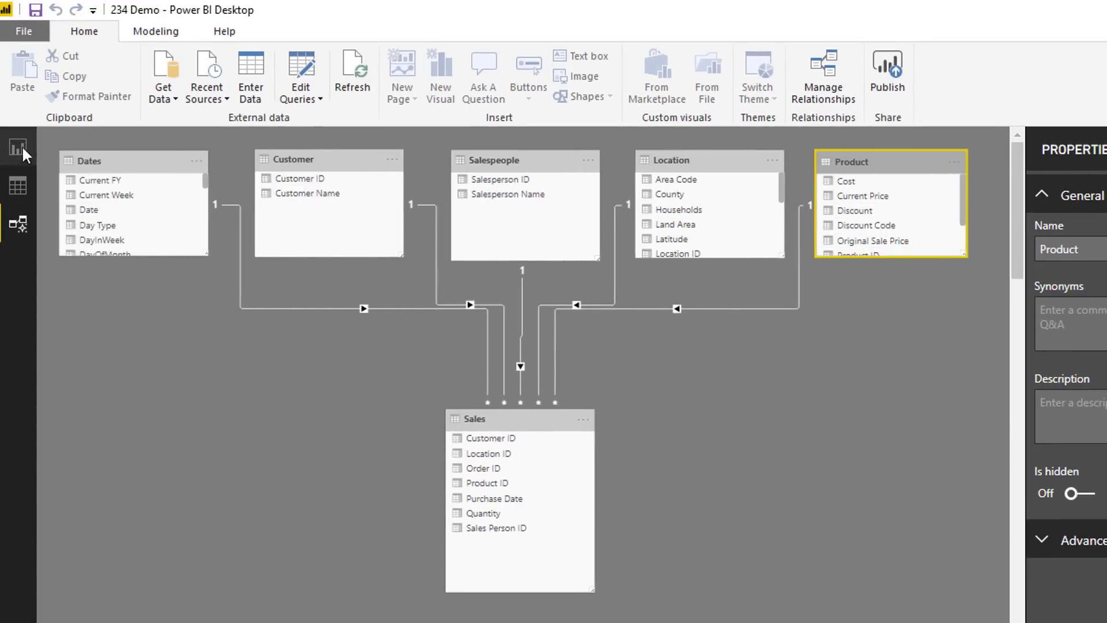
Step: Review the Sales table's rows again, and reopen the SUMX Tutorial 2 formula on the report page with its whole text highlighted
{"action": "left_click", "coordinate": [18, 186]}
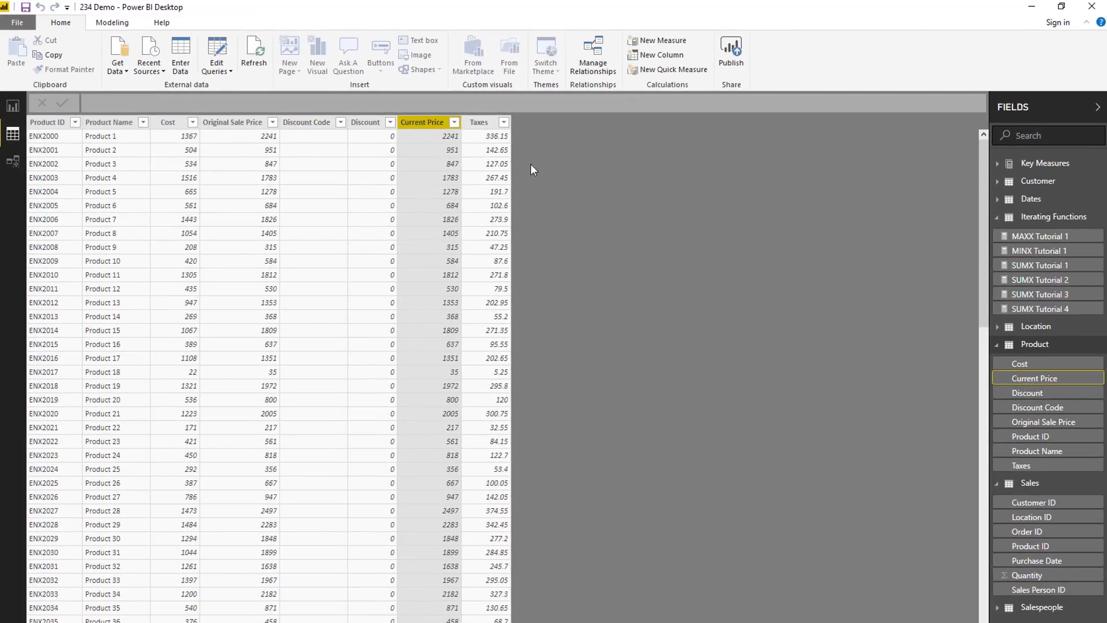
{"action": "left_click", "coordinate": [1031, 485]}
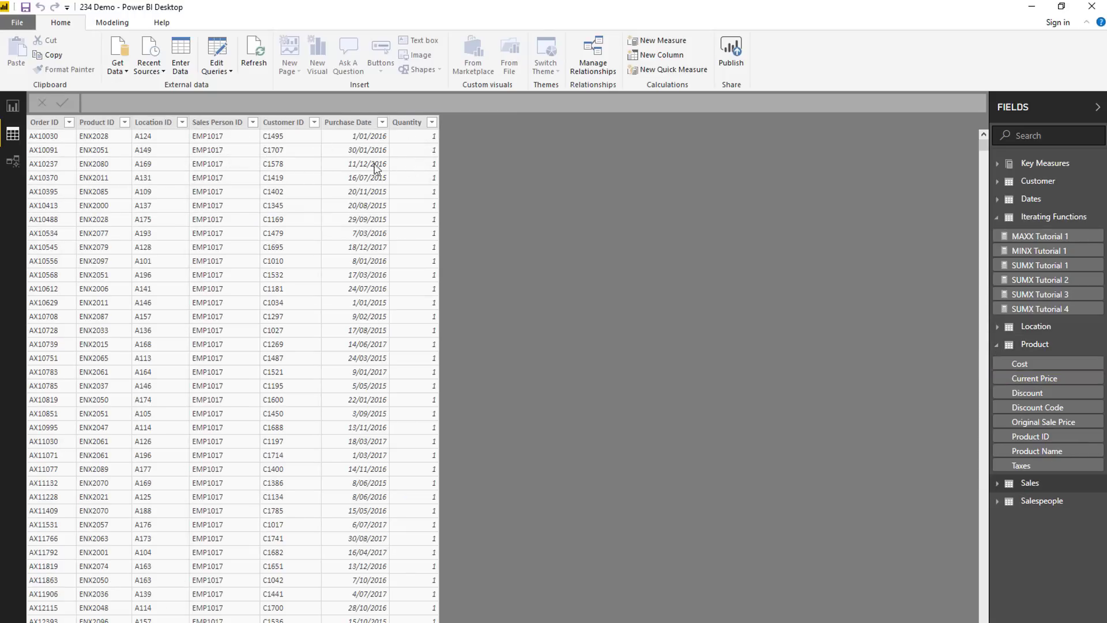
{"action": "left_click", "coordinate": [14, 111]}
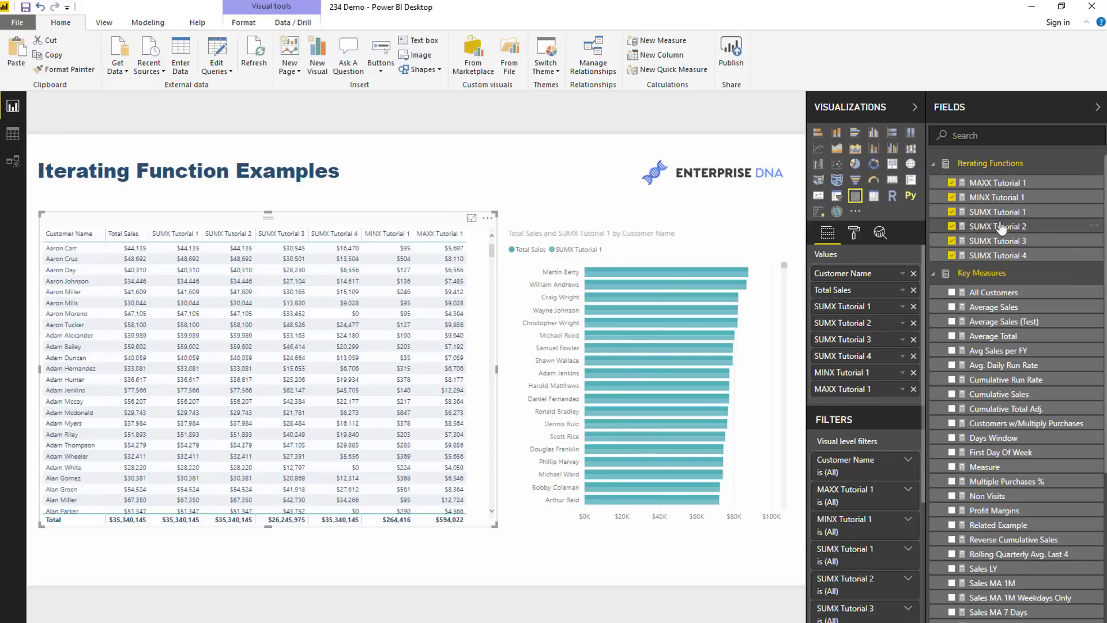
{"action": "left_click", "coordinate": [1032, 226]}
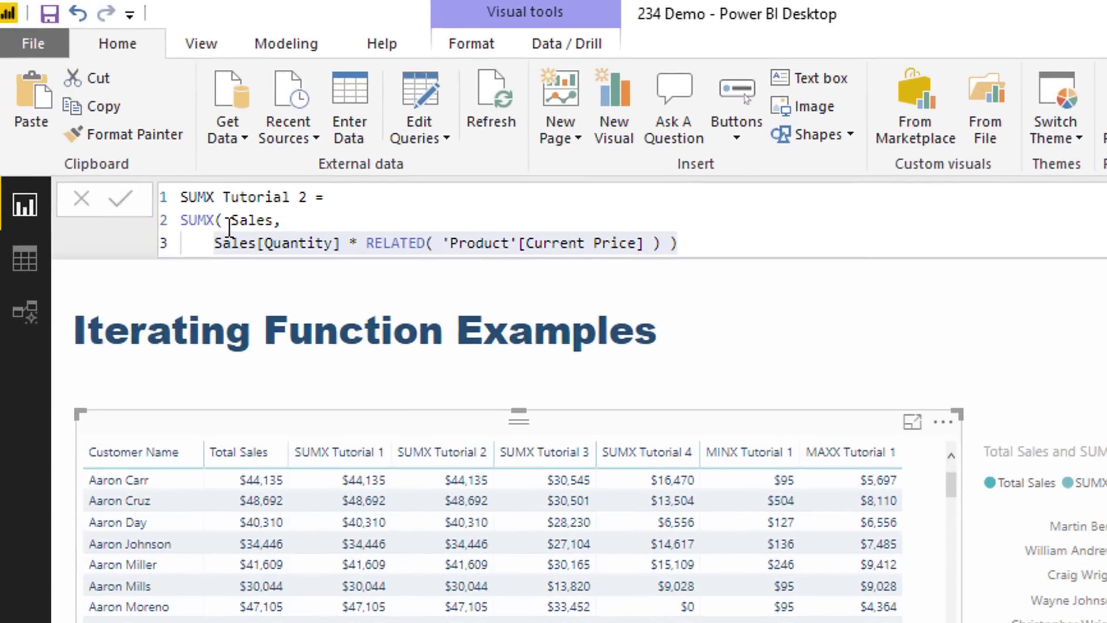
{"action": "left_click", "coordinate": [215, 237]}
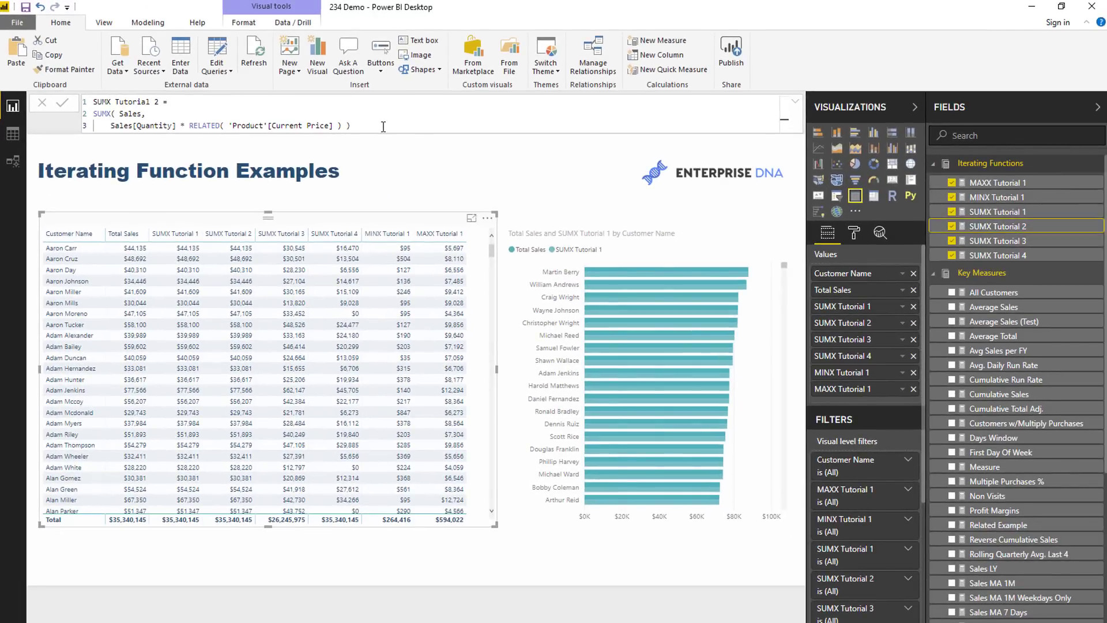
{"action": "key", "text": "ctrl+a"}
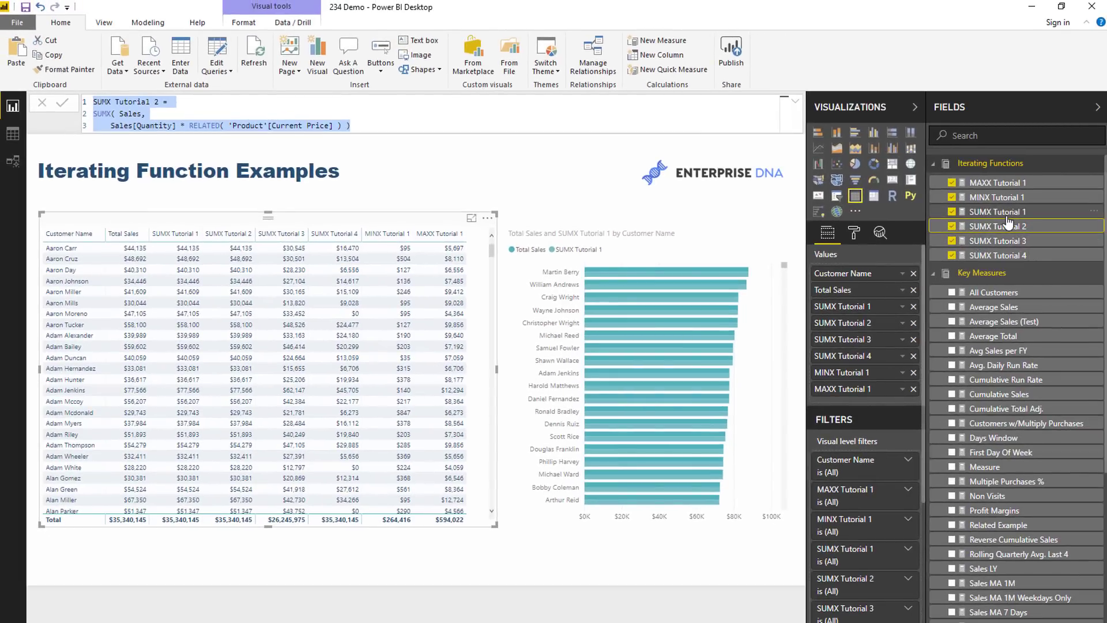
Step: Open the SUMX Tutorial 1 formula and highlight its Sales table argument and the [Total Sales] measure it iterates
{"action": "left_click", "coordinate": [1008, 214]}
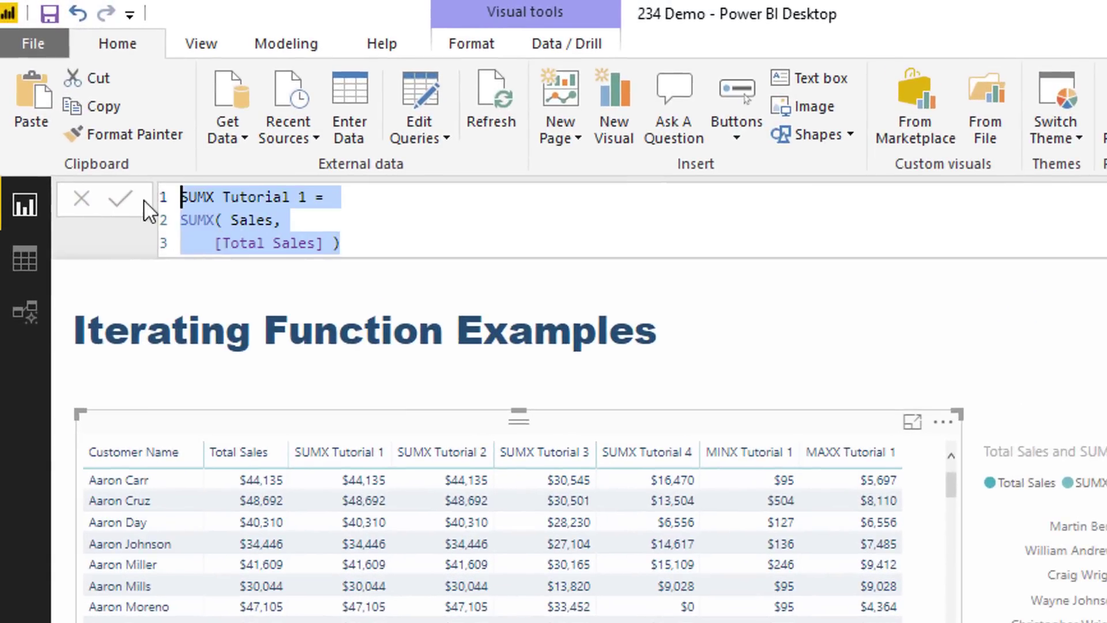
{"action": "left_click", "coordinate": [241, 220]}
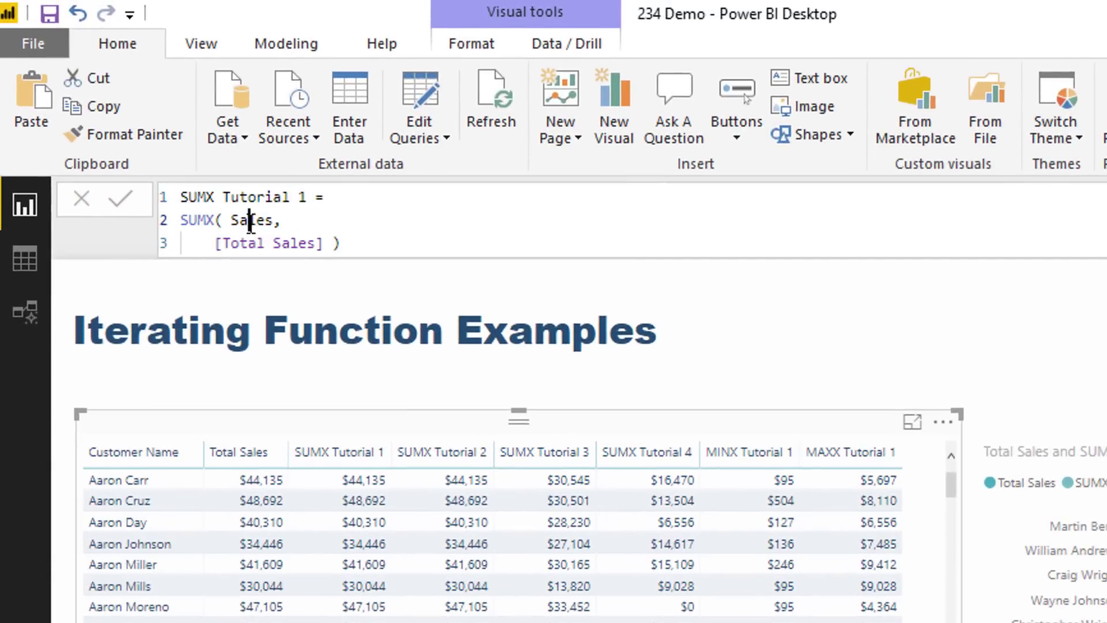
{"action": "left_click_drag", "start_coordinate": [254, 221], "coordinate": [287, 222]}
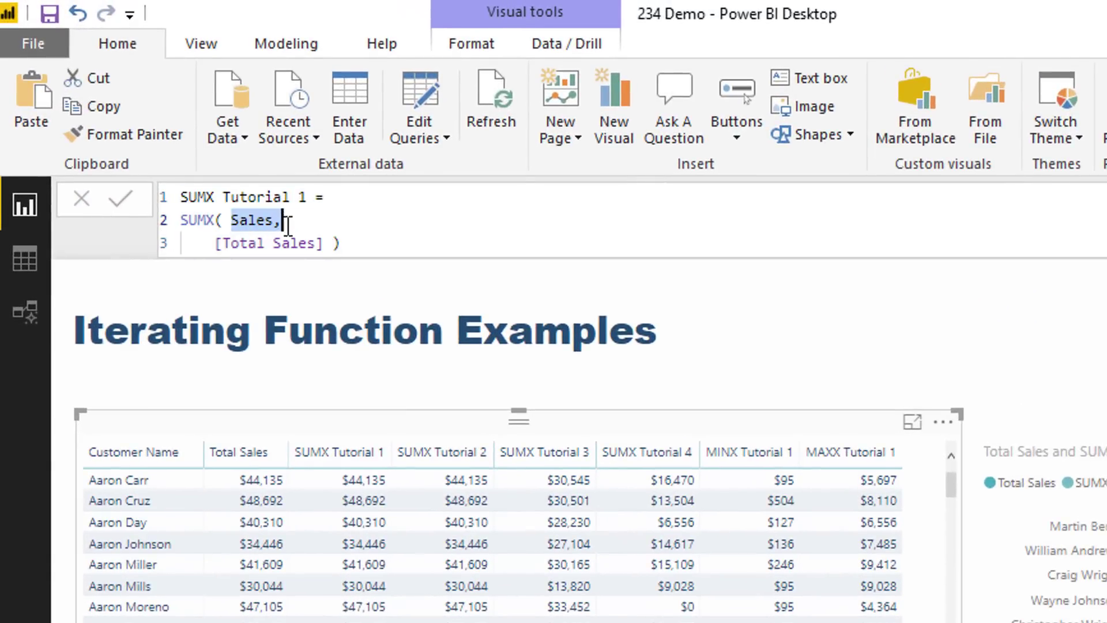
{"action": "left_click", "coordinate": [216, 243]}
{"action": "left_click_drag", "start_coordinate": [216, 243], "coordinate": [326, 243]}
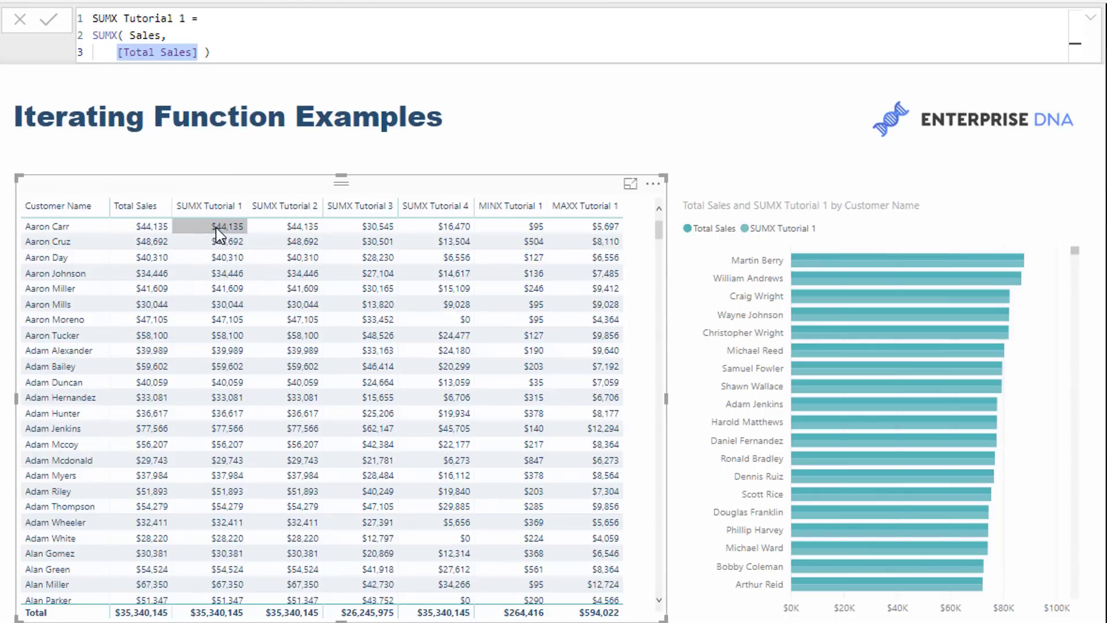
{"action": "left_click", "coordinate": [231, 58]}
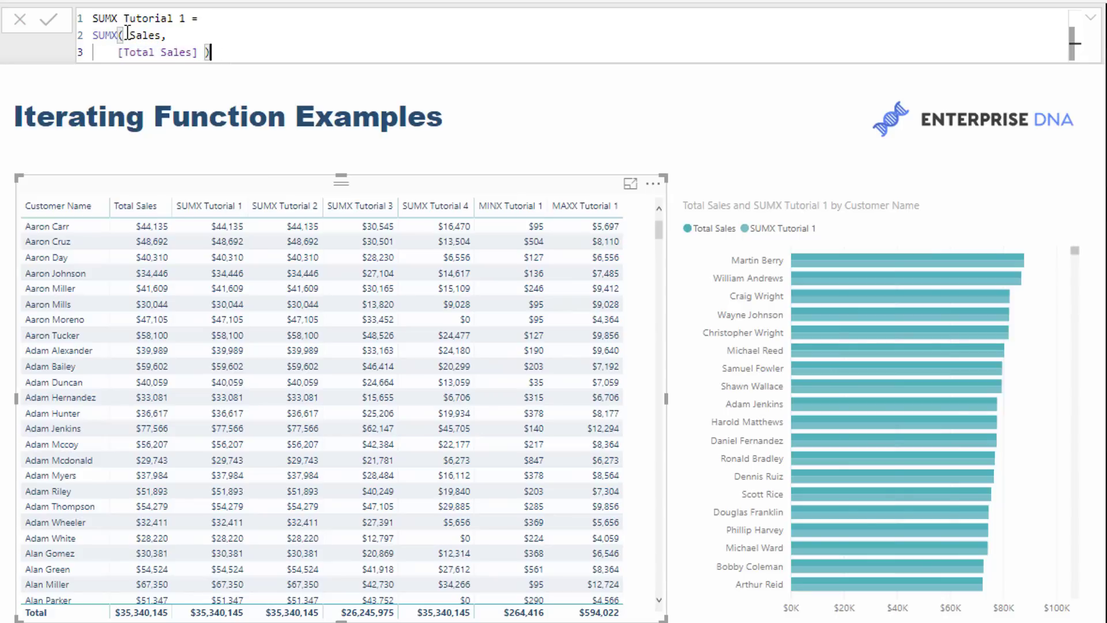
{"action": "left_click_drag", "start_coordinate": [118, 52], "coordinate": [199, 53]}
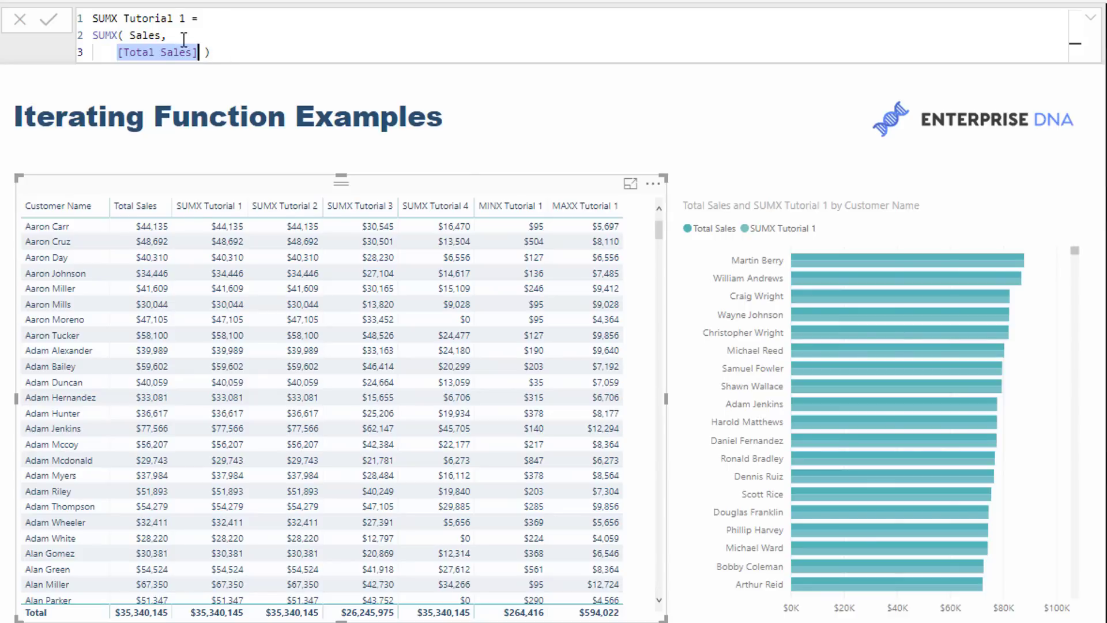
{"action": "left_click_drag", "start_coordinate": [115, 53], "coordinate": [201, 54]}
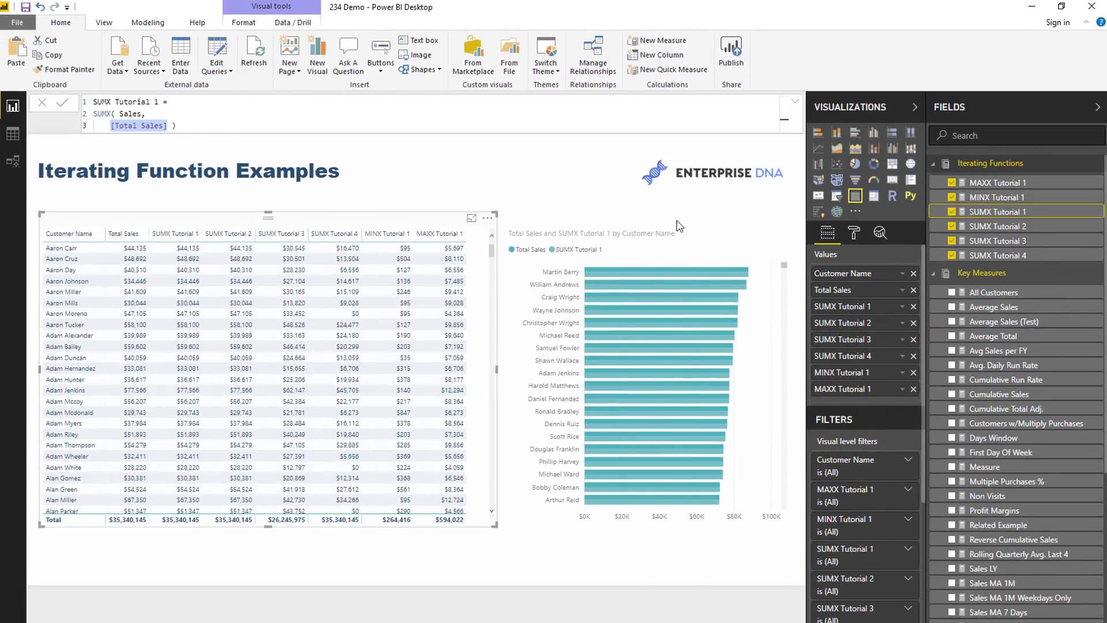
Step: Compare the row expression in the SUMX Tutorial 2 formula with the SUMX Tutorial 1 formula
{"action": "left_click", "coordinate": [981, 226]}
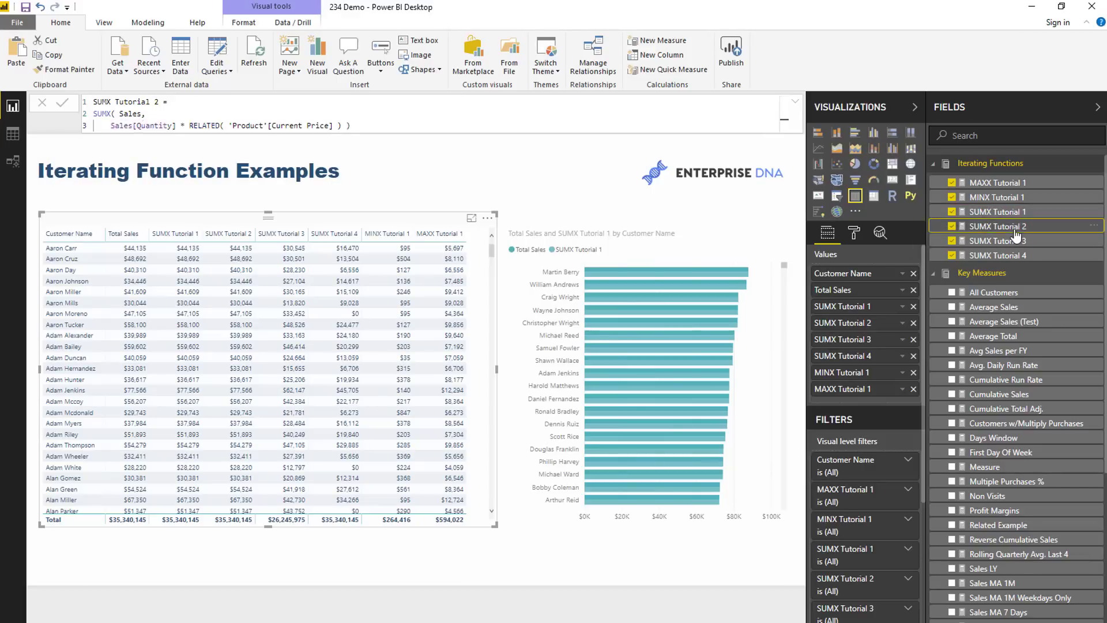
{"action": "left_click_drag", "start_coordinate": [110, 126], "coordinate": [350, 126]}
{"action": "left_click", "coordinate": [991, 213]}
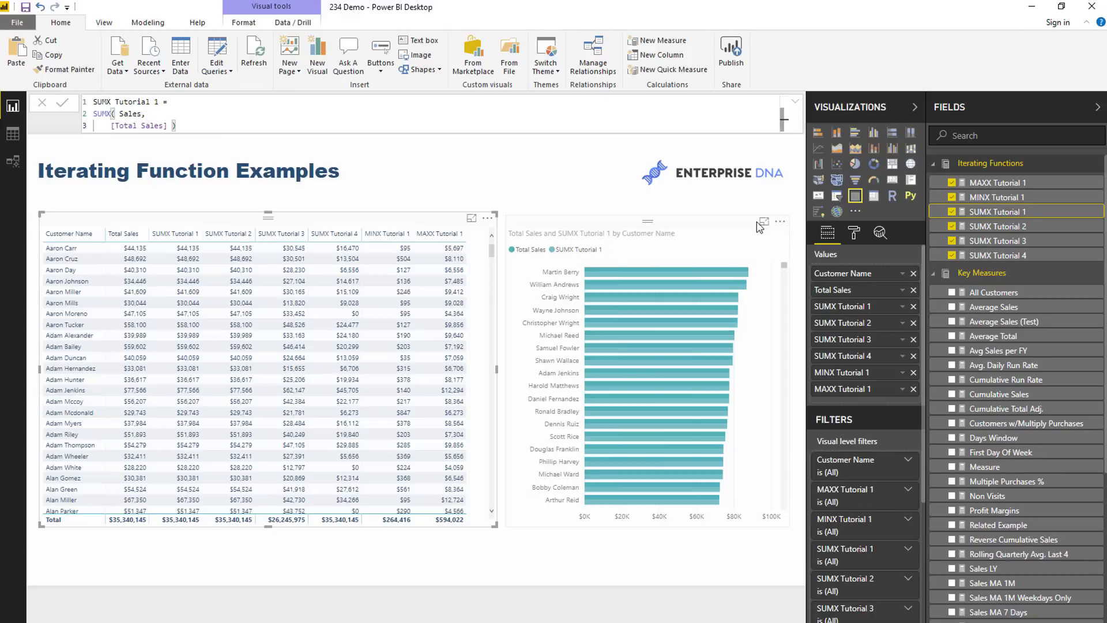
Step: Open the SUMX Tutorial 3 formula with its IF condition on Total Sales above 2000, and highlight the SUMX function name
{"action": "left_click", "coordinate": [1009, 248]}
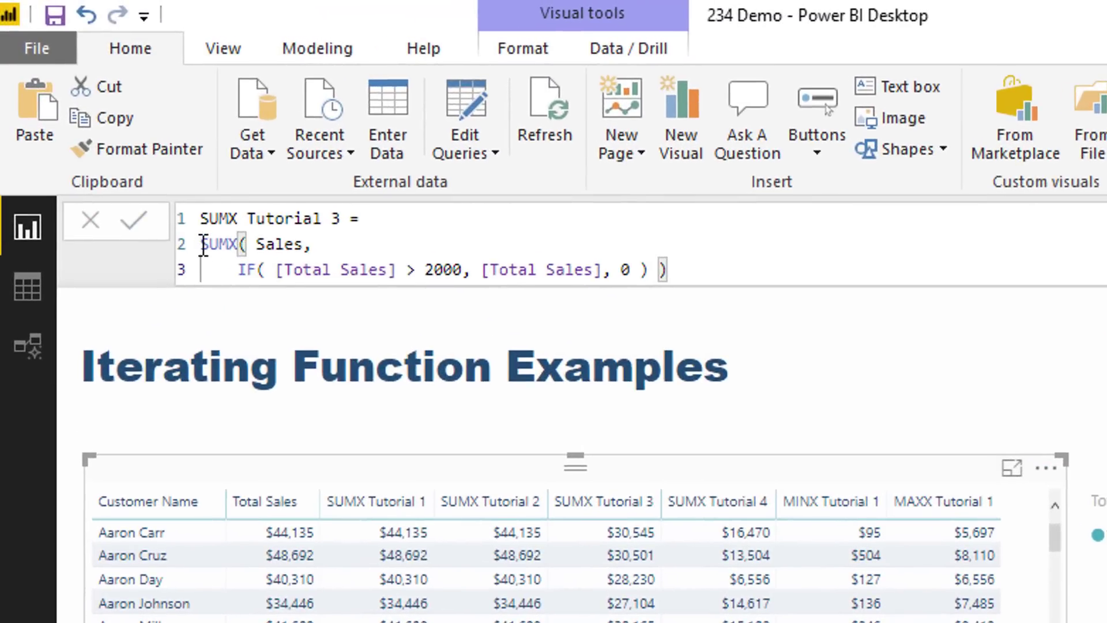
{"action": "left_click_drag", "start_coordinate": [94, 114], "coordinate": [106, 110]}
{"action": "left_click_drag", "start_coordinate": [227, 237], "coordinate": [238, 236]}
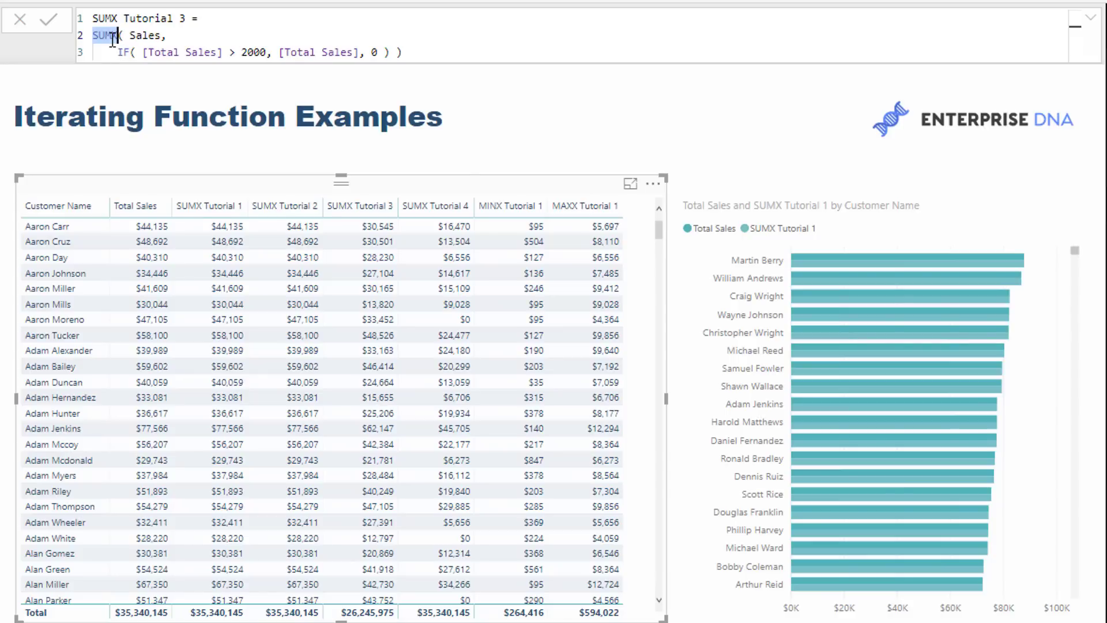
{"action": "left_click", "coordinate": [113, 39]}
{"action": "left_click_drag", "start_coordinate": [111, 37], "coordinate": [94, 36]}
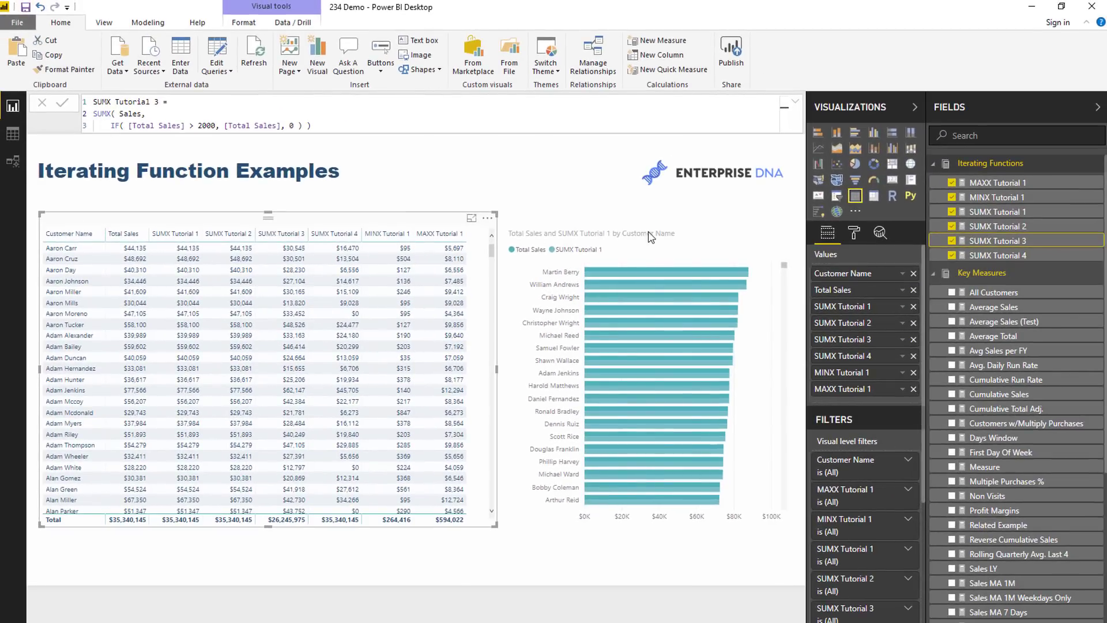
Step: Replace Total Sales and SUMX Tutorial 1 in the customer bar chart's values with the SUMX Tutorial 3 measure
{"action": "left_click", "coordinate": [715, 244]}
{"action": "left_click", "coordinate": [914, 375]}
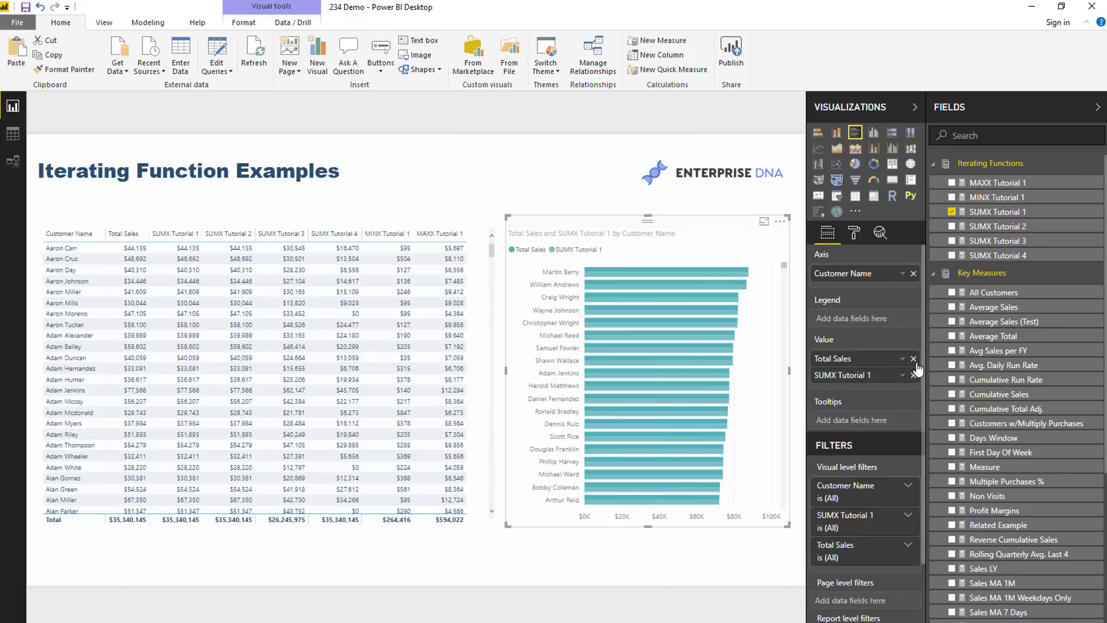
{"action": "left_click", "coordinate": [913, 359]}
{"action": "left_click_drag", "start_coordinate": [992, 241], "coordinate": [871, 359]}
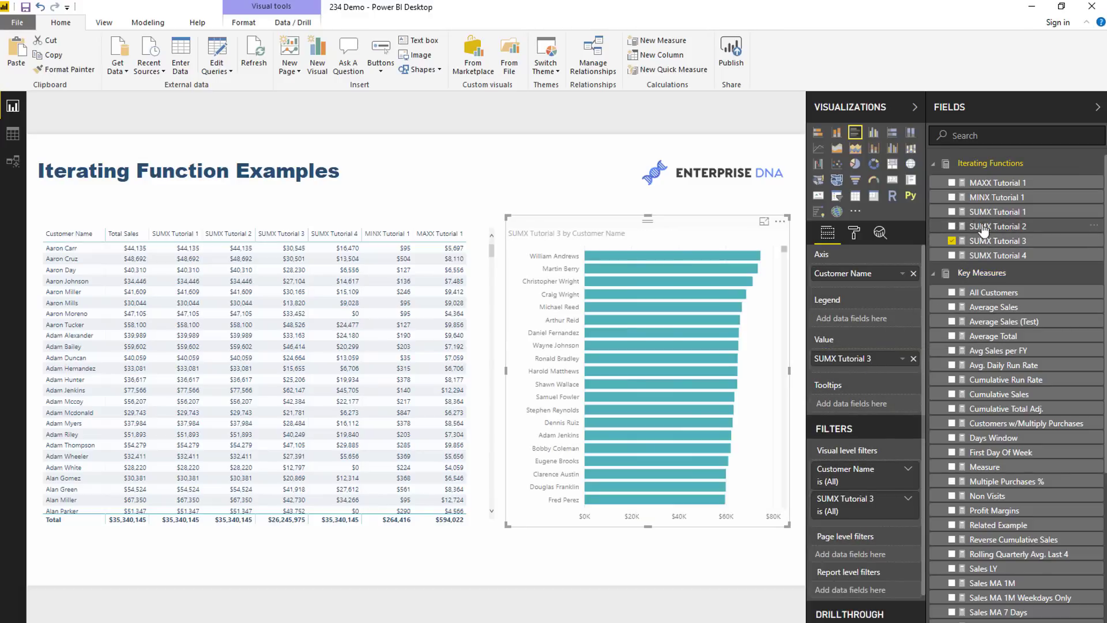
Step: Add the SUMX Tutorial 1 measure to the customer bar chart's values below SUMX Tutorial 3
{"action": "left_click_drag", "start_coordinate": [981, 211], "coordinate": [866, 374]}
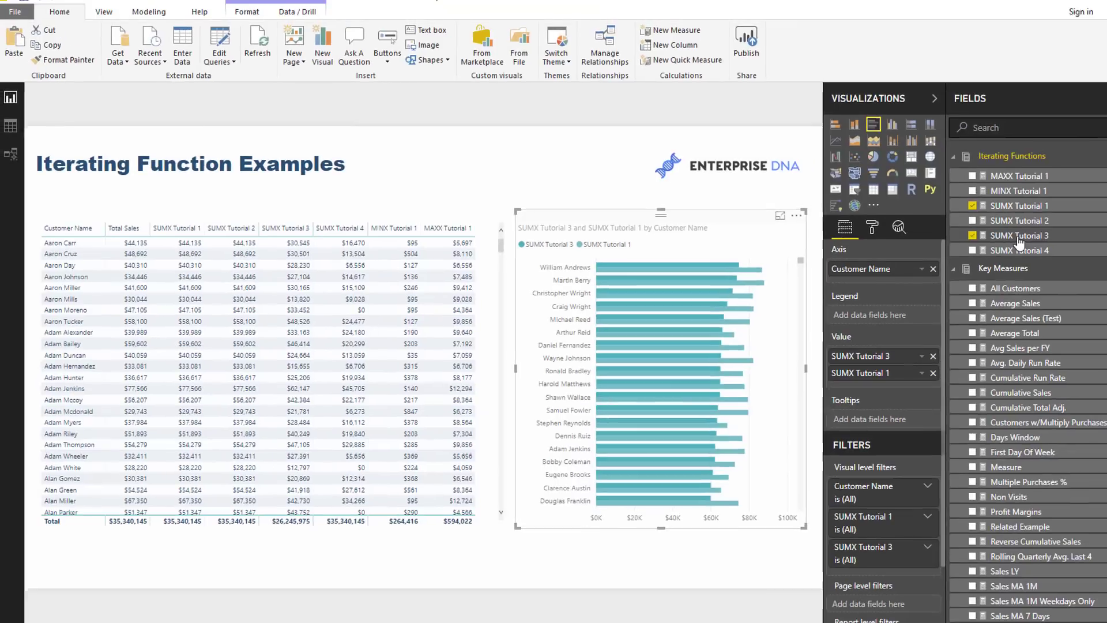
Step: Open the SUMX Tutorial 3 formula and highlight its Sales table, then each part of its IF expression and the whole expression
{"action": "left_click", "coordinate": [998, 242]}
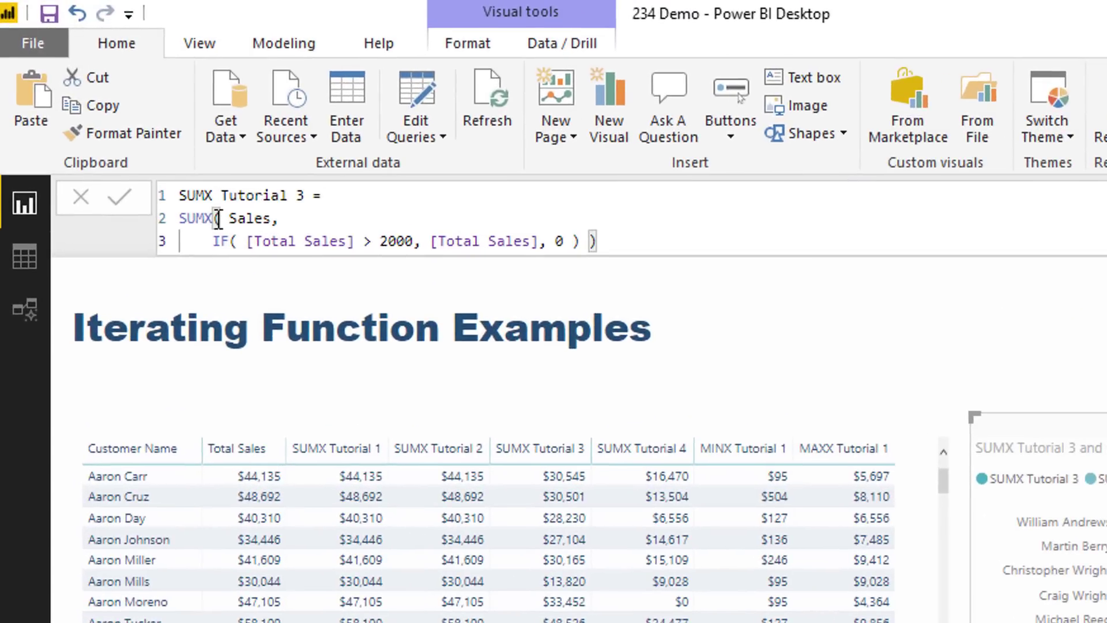
{"action": "left_click_drag", "start_coordinate": [230, 218], "coordinate": [280, 222]}
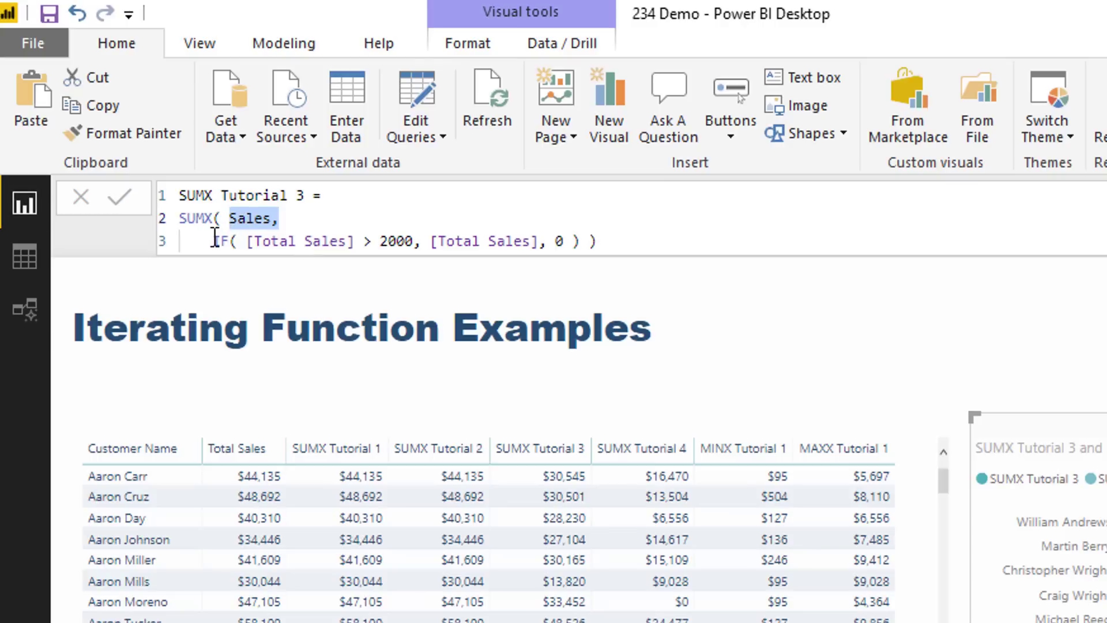
{"action": "left_click_drag", "start_coordinate": [247, 240], "coordinate": [357, 241]}
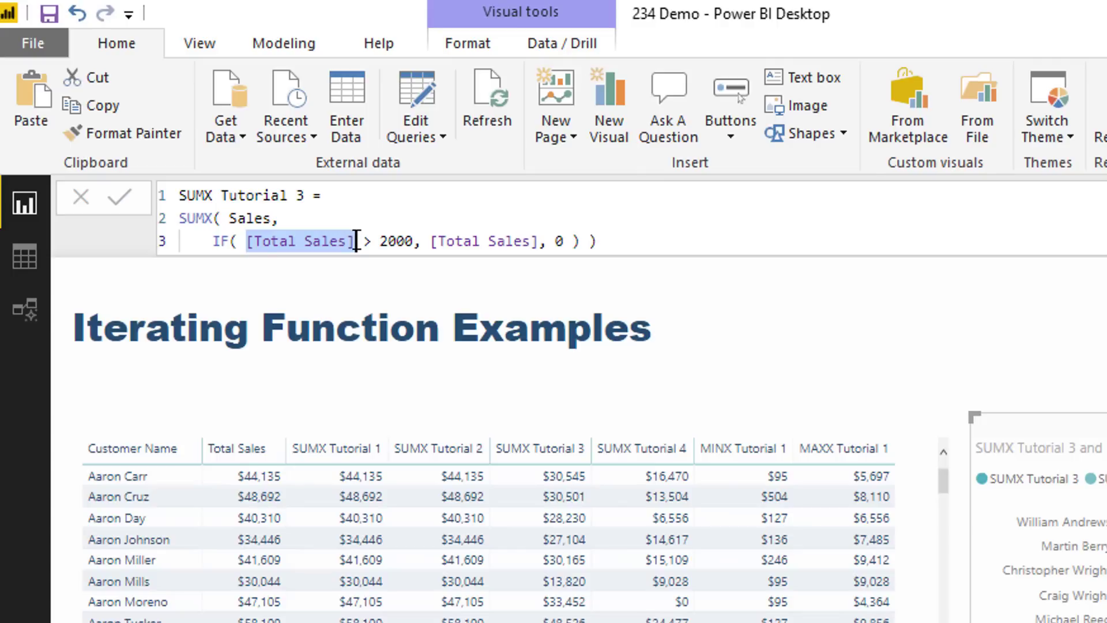
{"action": "left_click_drag", "start_coordinate": [373, 240], "coordinate": [417, 238]}
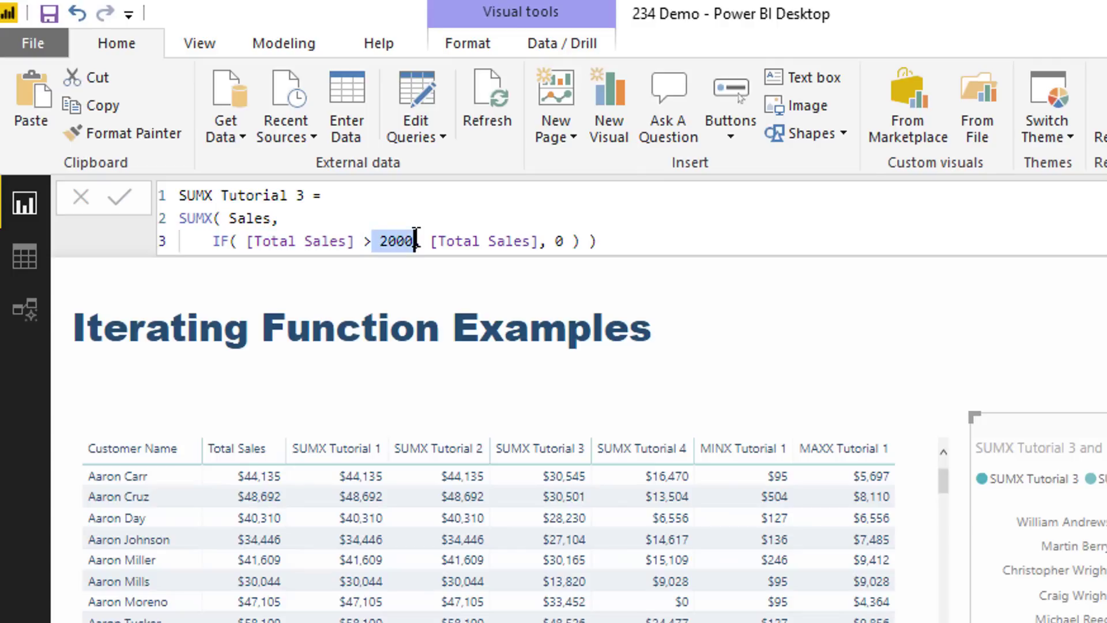
{"action": "left_click_drag", "start_coordinate": [429, 241], "coordinate": [541, 241]}
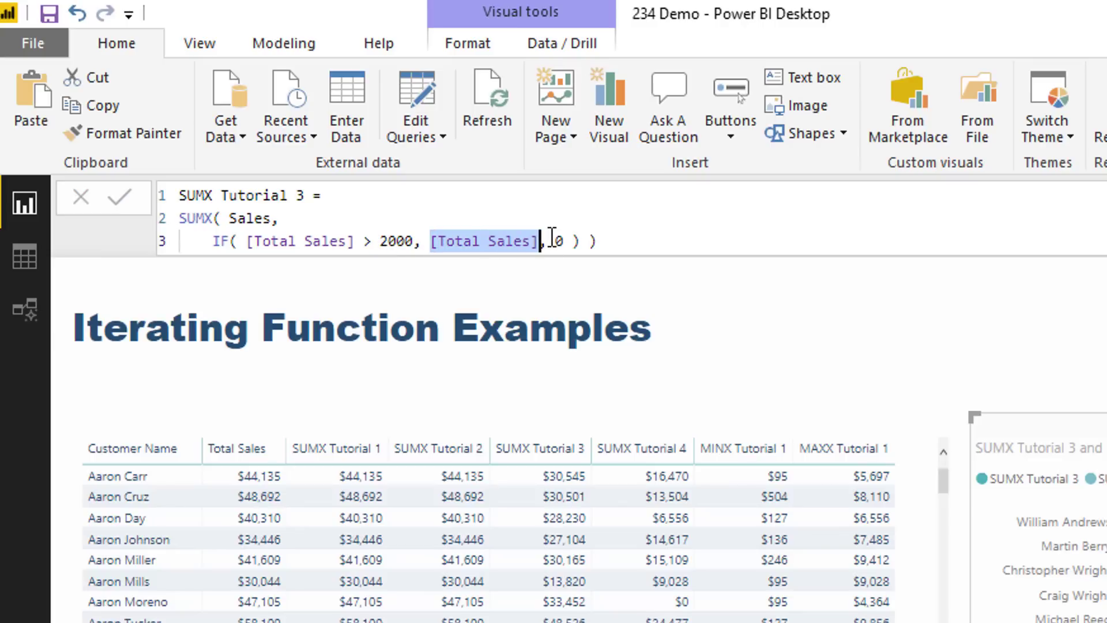
{"action": "double_click", "coordinate": [557, 241]}
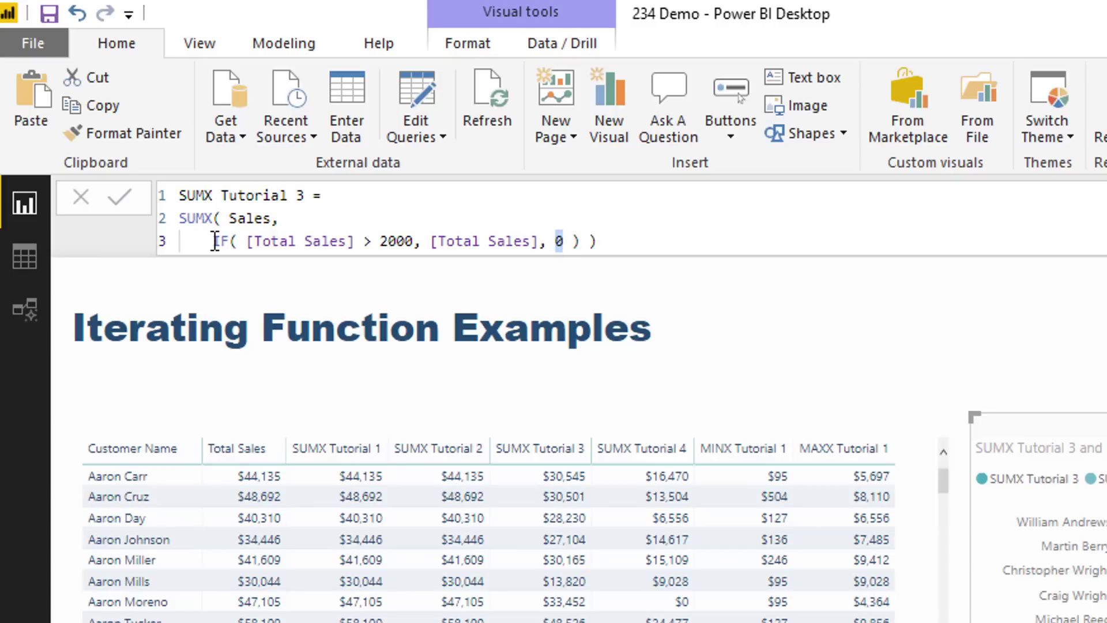
{"action": "left_click_drag", "start_coordinate": [215, 241], "coordinate": [598, 240]}
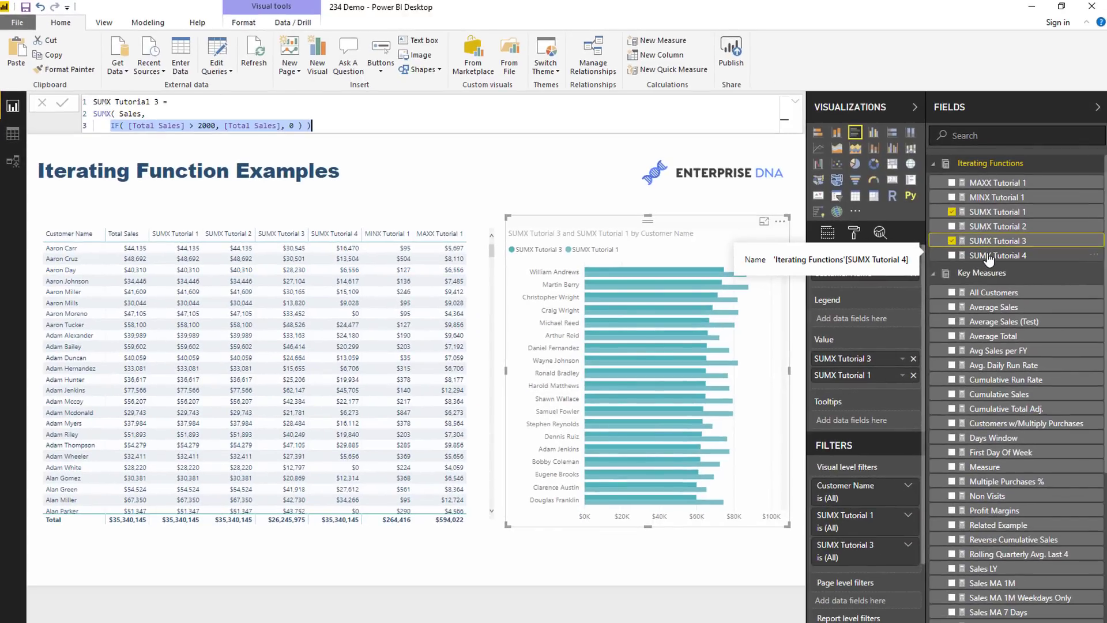
Step: Open the SUMX Tutorial 4 formula and highlight the VALUES( Location[Name] ) table it iterates over
{"action": "left_click", "coordinate": [990, 261]}
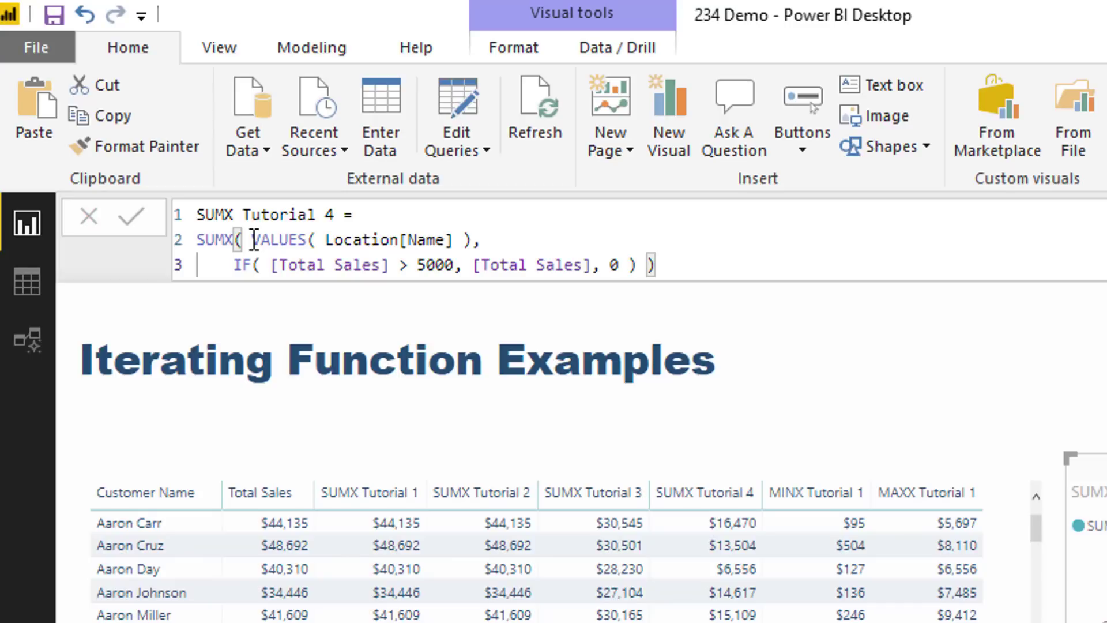
{"action": "left_click_drag", "start_coordinate": [252, 239], "coordinate": [477, 240]}
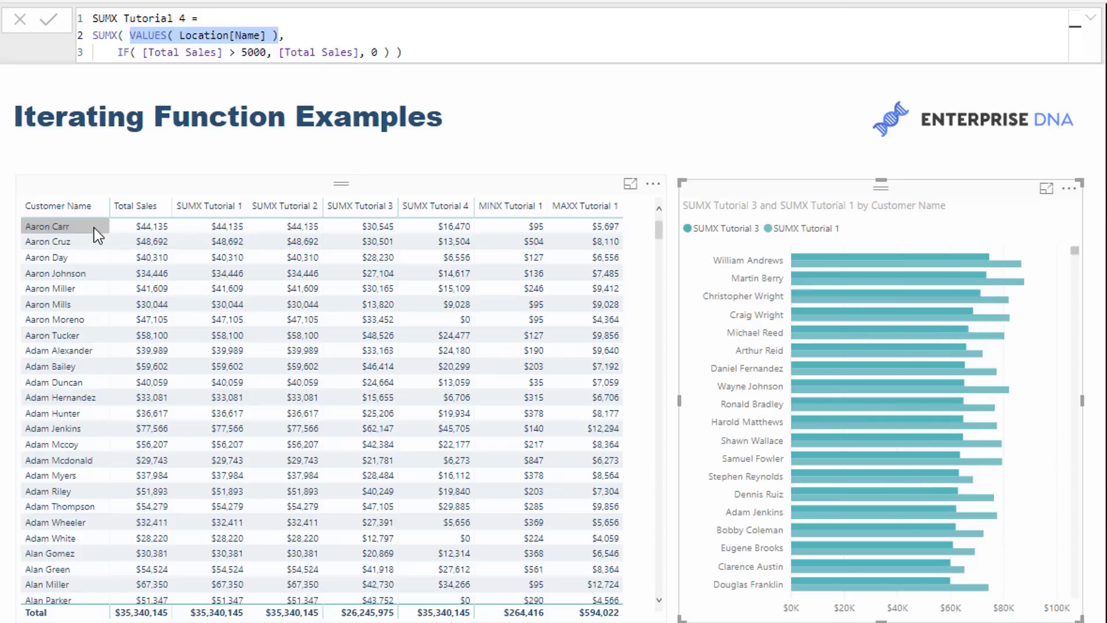
{"action": "left_click", "coordinate": [133, 34]}
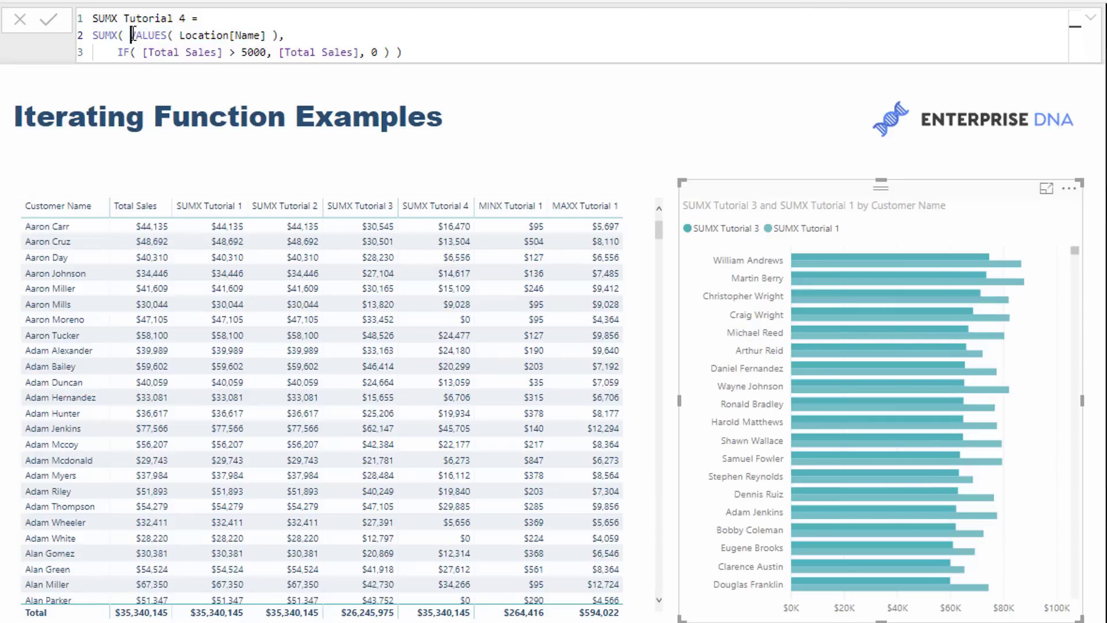
{"action": "left_click_drag", "start_coordinate": [131, 35], "coordinate": [280, 36]}
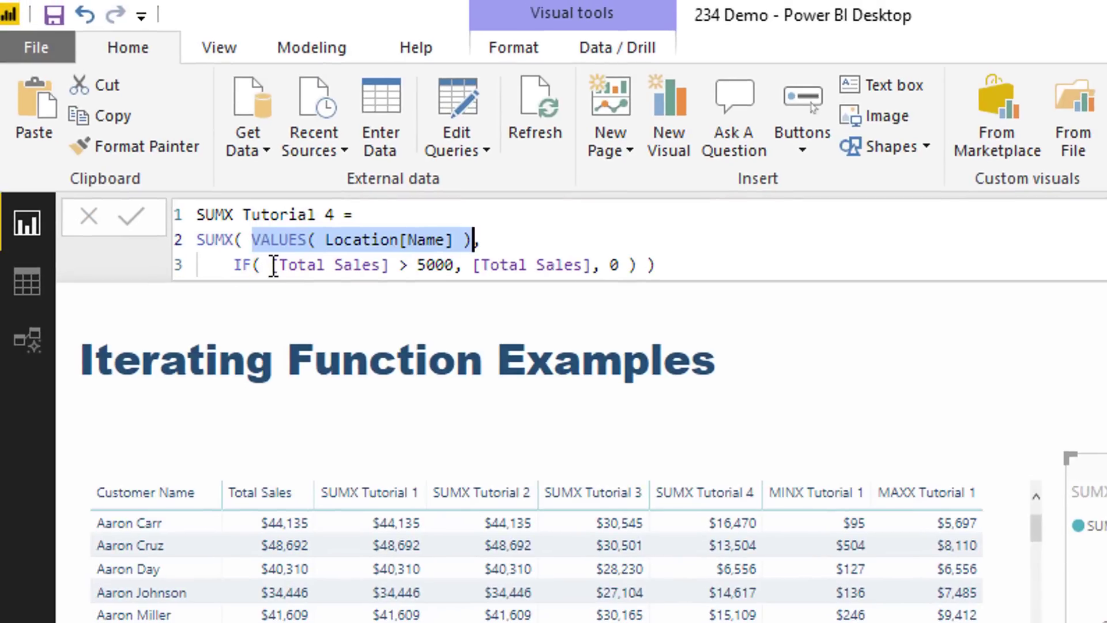
Step: Highlight the 5000 threshold, the [Total Sales] result and the 0 alternative in the SUMX Tutorial 4 IF expression
{"action": "left_click_drag", "start_coordinate": [273, 267], "coordinate": [456, 265]}
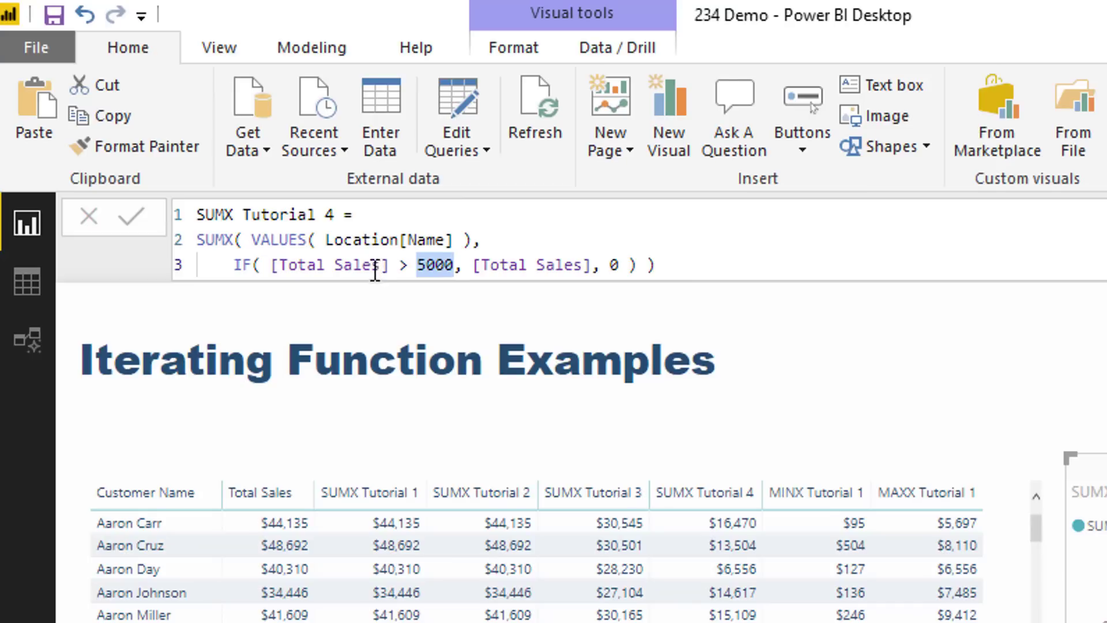
{"action": "left_click_drag", "start_coordinate": [468, 265], "coordinate": [590, 267]}
{"action": "double_click", "coordinate": [613, 266]}
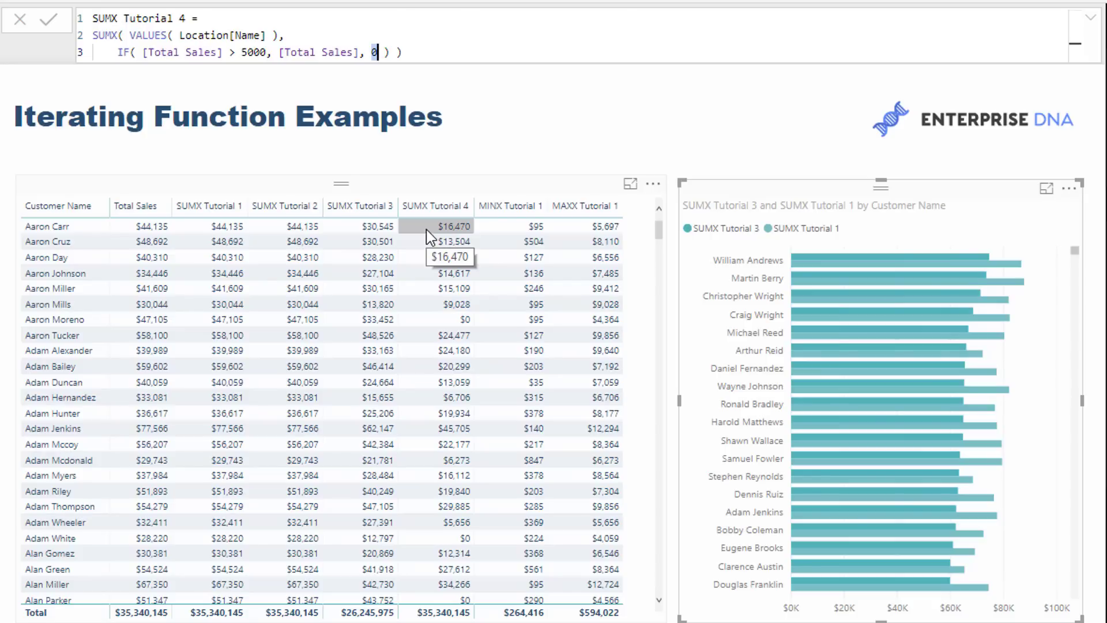
Step: Trace SUMX Tutorial 4 against its table column, highlighting the VALUES table, the Total Sales condition and both IF results
{"action": "left_click_drag", "start_coordinate": [129, 36], "coordinate": [280, 35]}
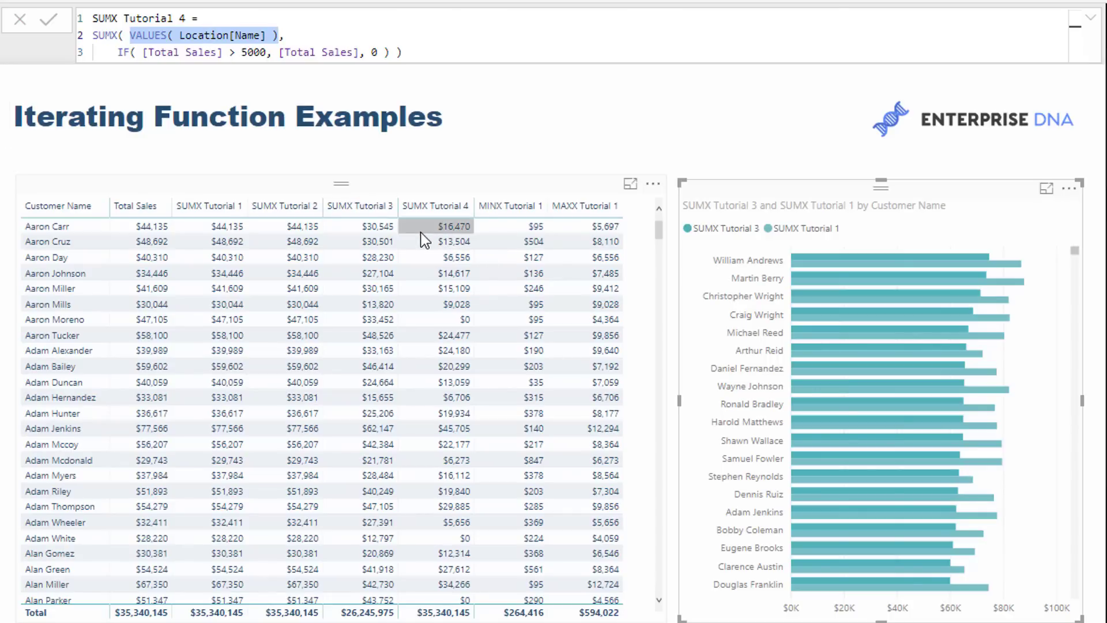
{"action": "left_click_drag", "start_coordinate": [137, 52], "coordinate": [223, 51]}
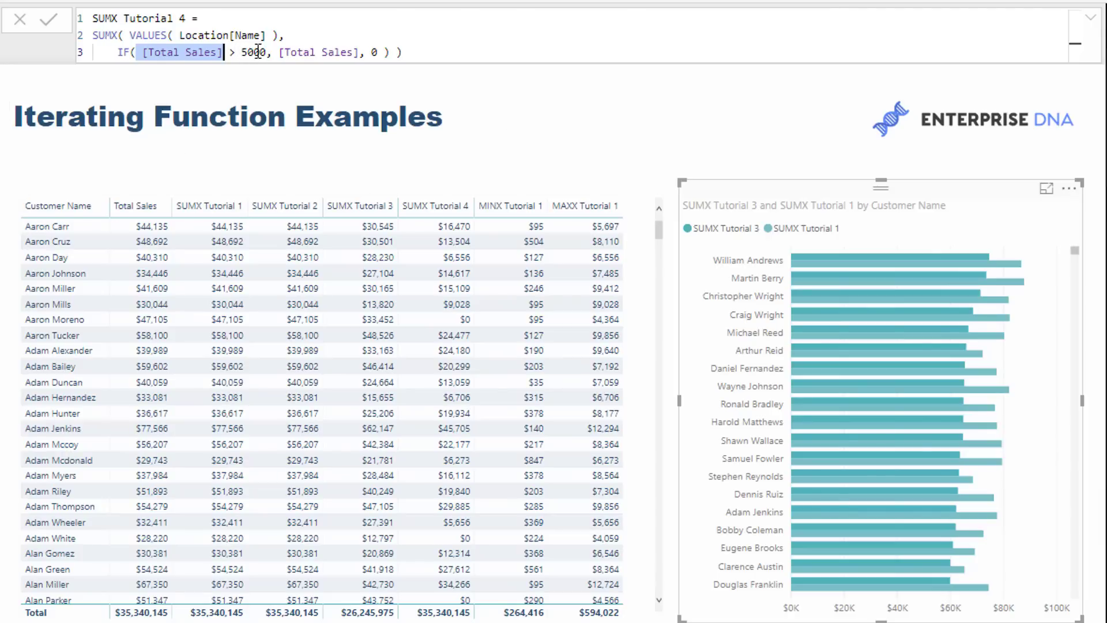
{"action": "left_click", "coordinate": [281, 52]}
{"action": "left_click_drag", "start_coordinate": [280, 52], "coordinate": [369, 52]}
{"action": "double_click", "coordinate": [376, 52]}
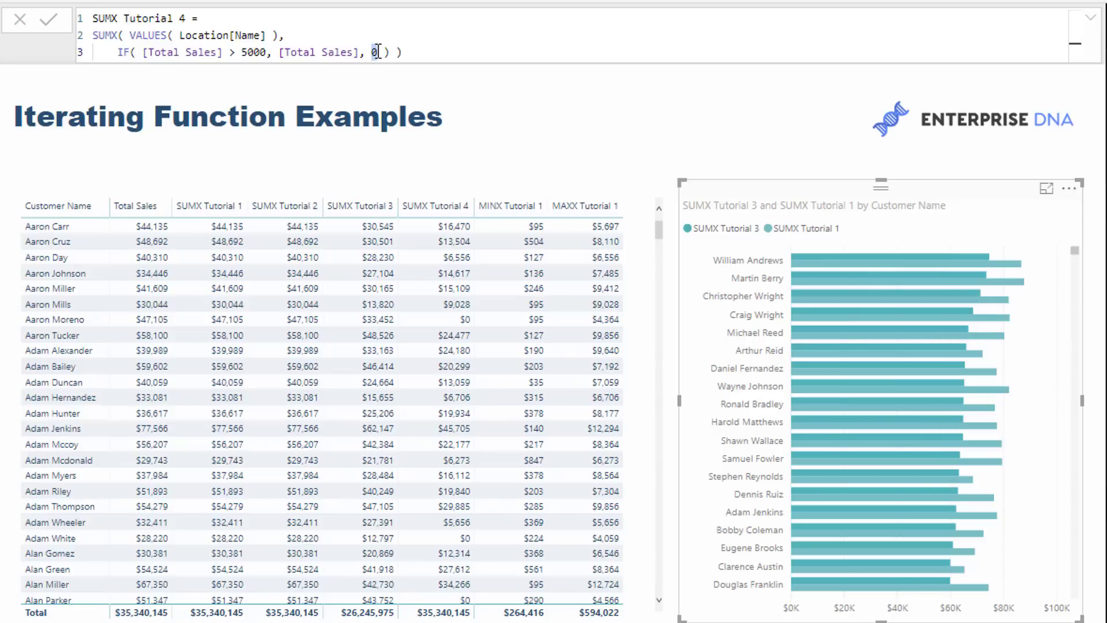
{"action": "left_click", "coordinate": [283, 35]}
{"action": "left_click_drag", "start_coordinate": [282, 35], "coordinate": [128, 36]}
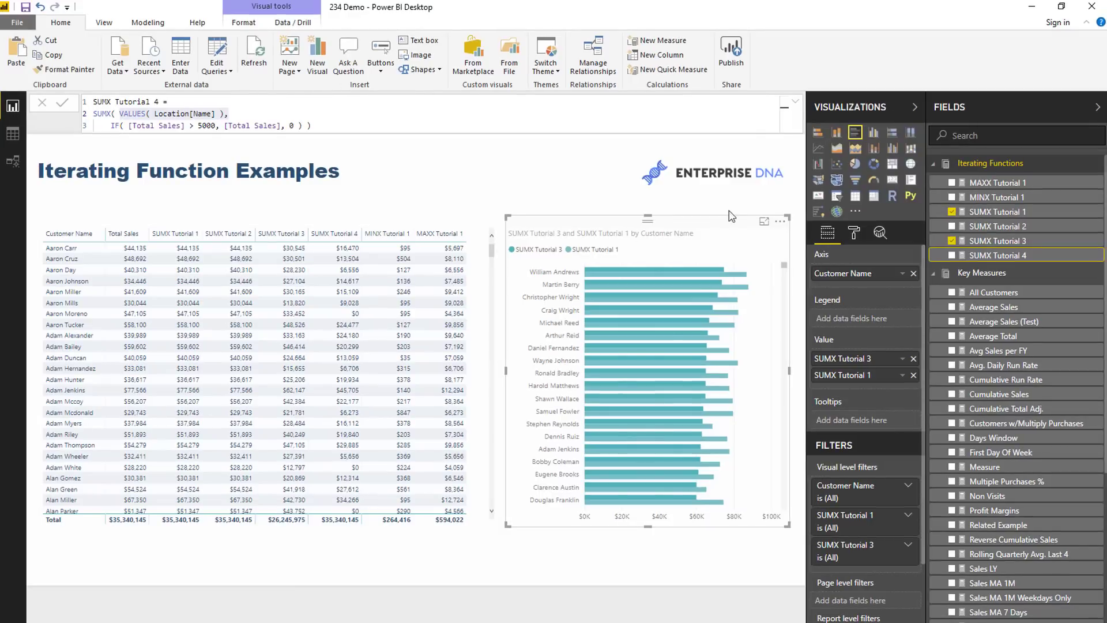
Step: Open the MINX Tutorial 1 formula and highlight its [Total Sales] expression, MINX function name and VALUES( Location[Name] ) table
{"action": "left_click", "coordinate": [996, 199]}
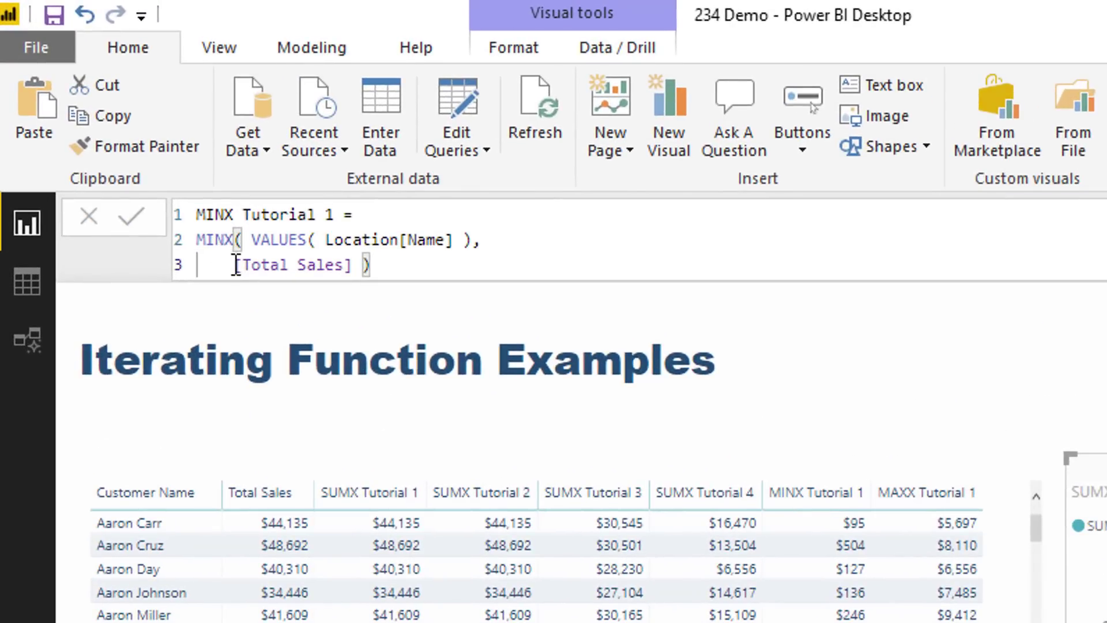
{"action": "left_click_drag", "start_coordinate": [233, 265], "coordinate": [383, 262]}
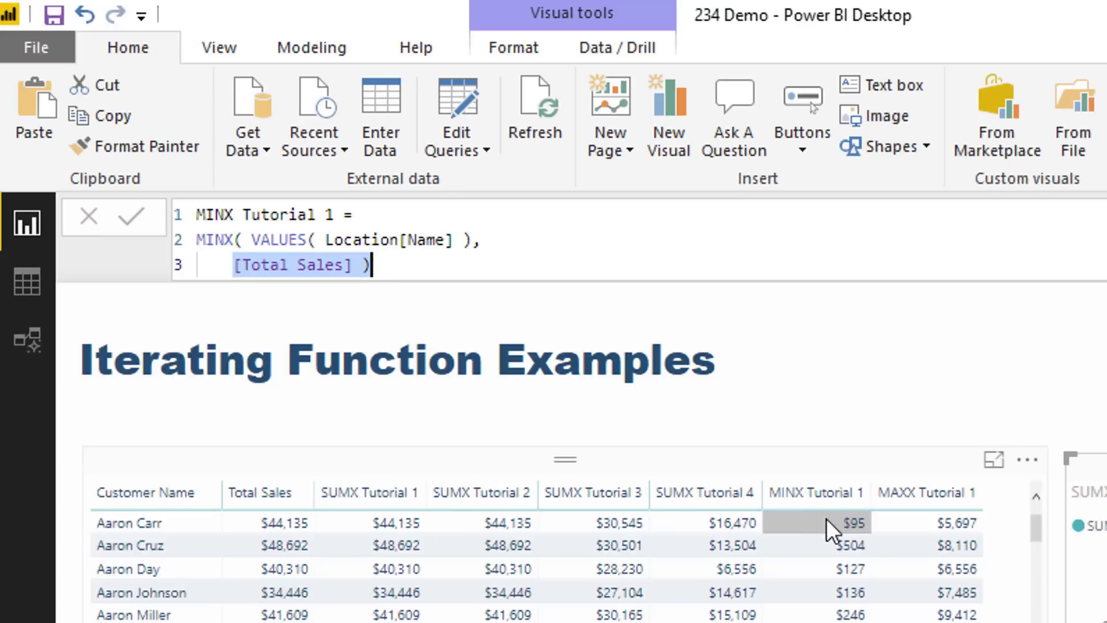
{"action": "left_click_drag", "start_coordinate": [252, 240], "coordinate": [484, 240]}
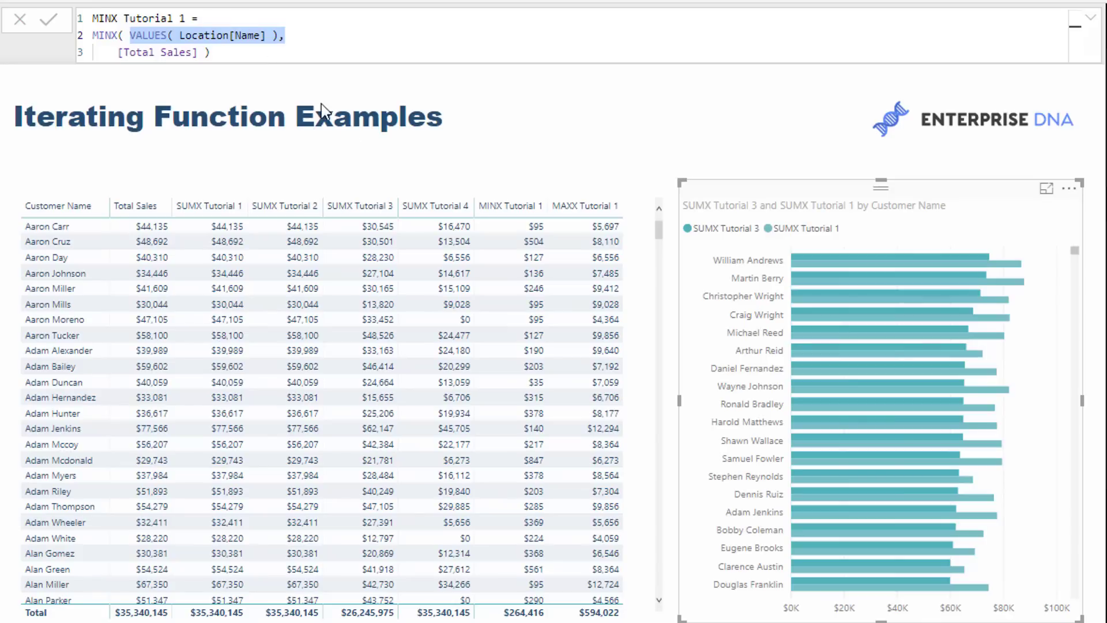
{"action": "left_click", "coordinate": [116, 35]}
{"action": "left_click_drag", "start_coordinate": [90, 36], "coordinate": [118, 36]}
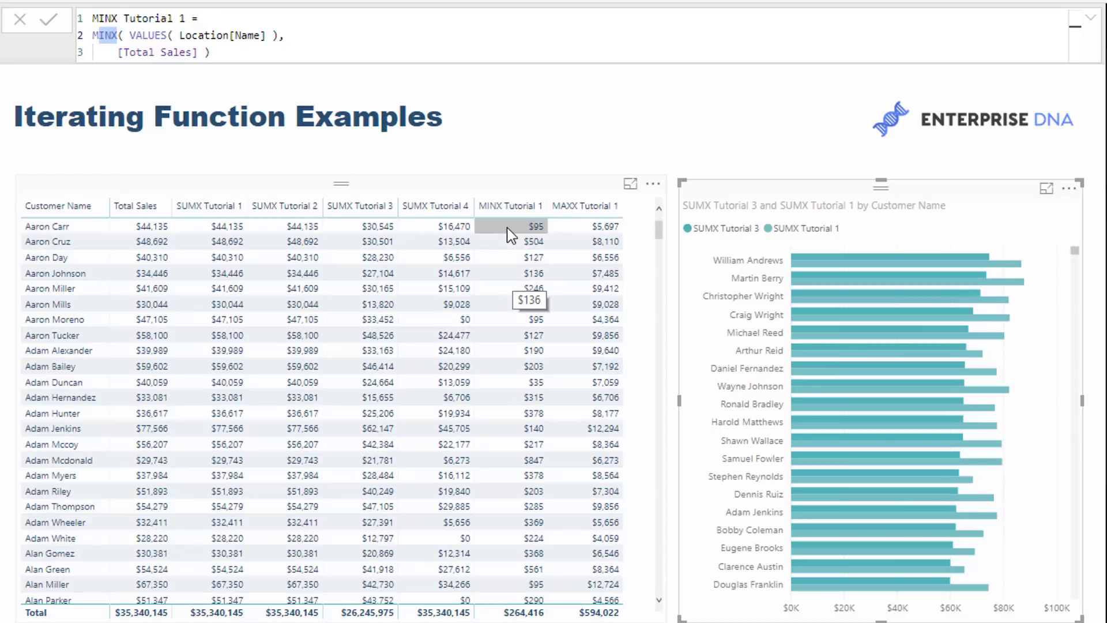
{"action": "left_click_drag", "start_coordinate": [120, 35], "coordinate": [289, 35]}
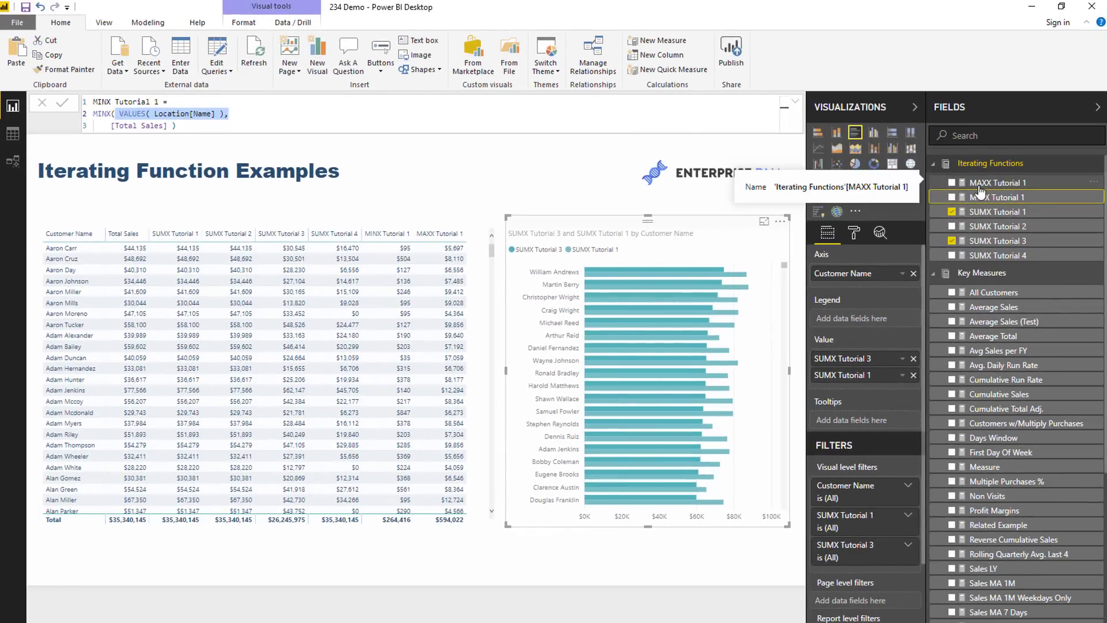
Step: Open the MAXX Tutorial 1 formula and highlight its MAXX function name
{"action": "left_click", "coordinate": [995, 184]}
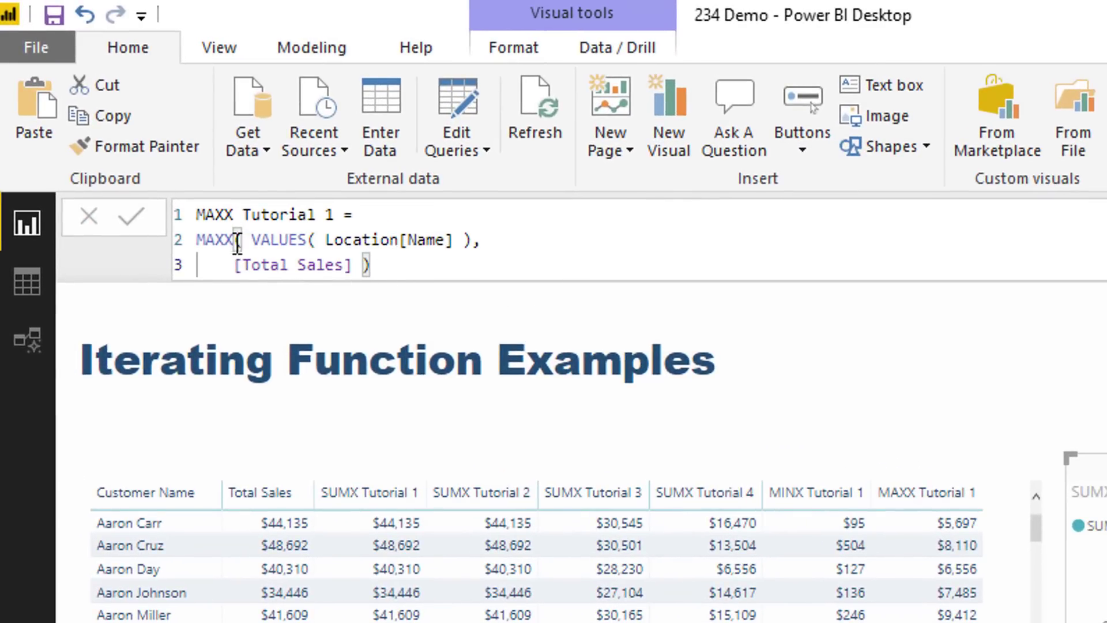
{"action": "left_click_drag", "start_coordinate": [232, 242], "coordinate": [156, 248]}
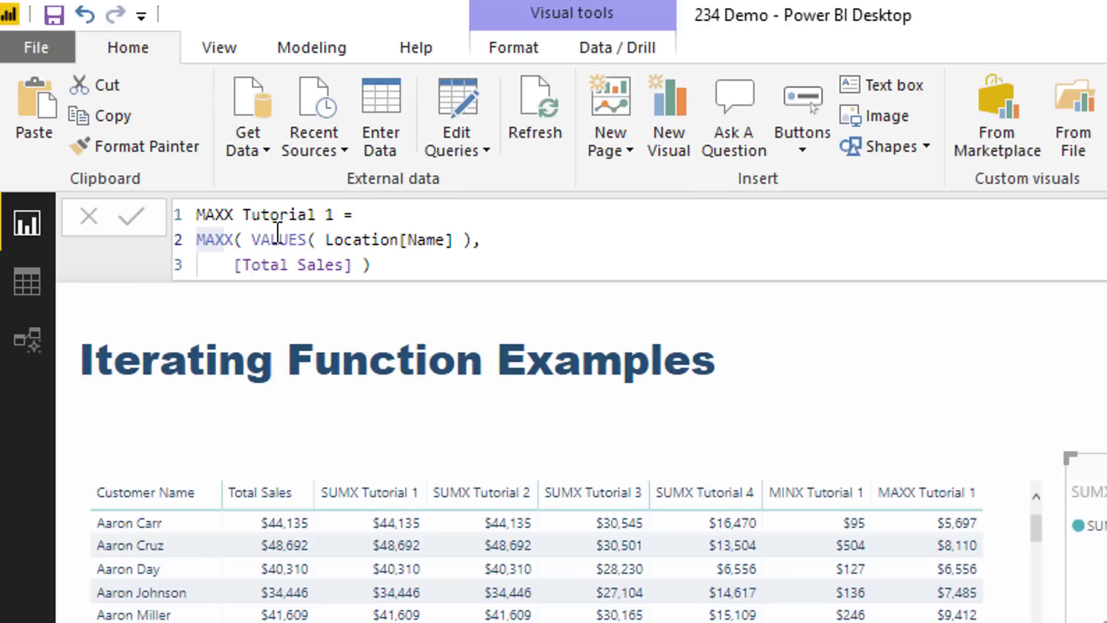